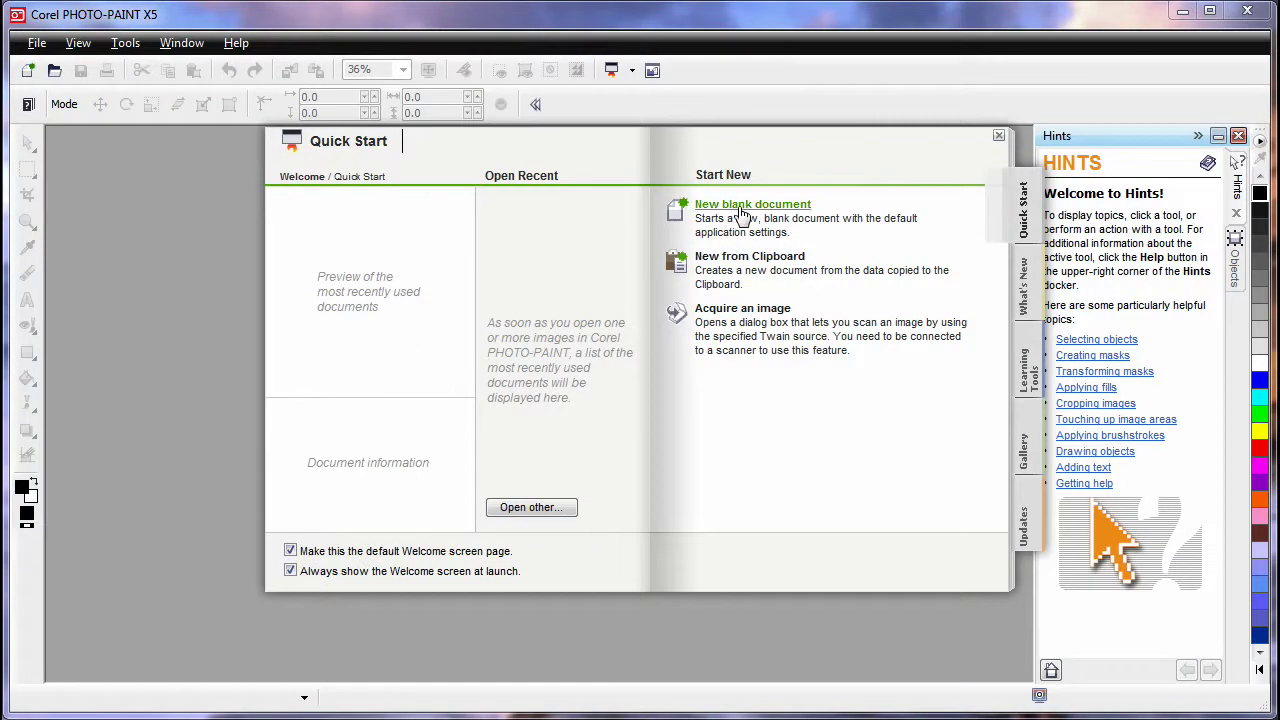
# - Create a new blank 100×150 mm image with a resolution of 300 dpi
pyautogui.click(748, 213)
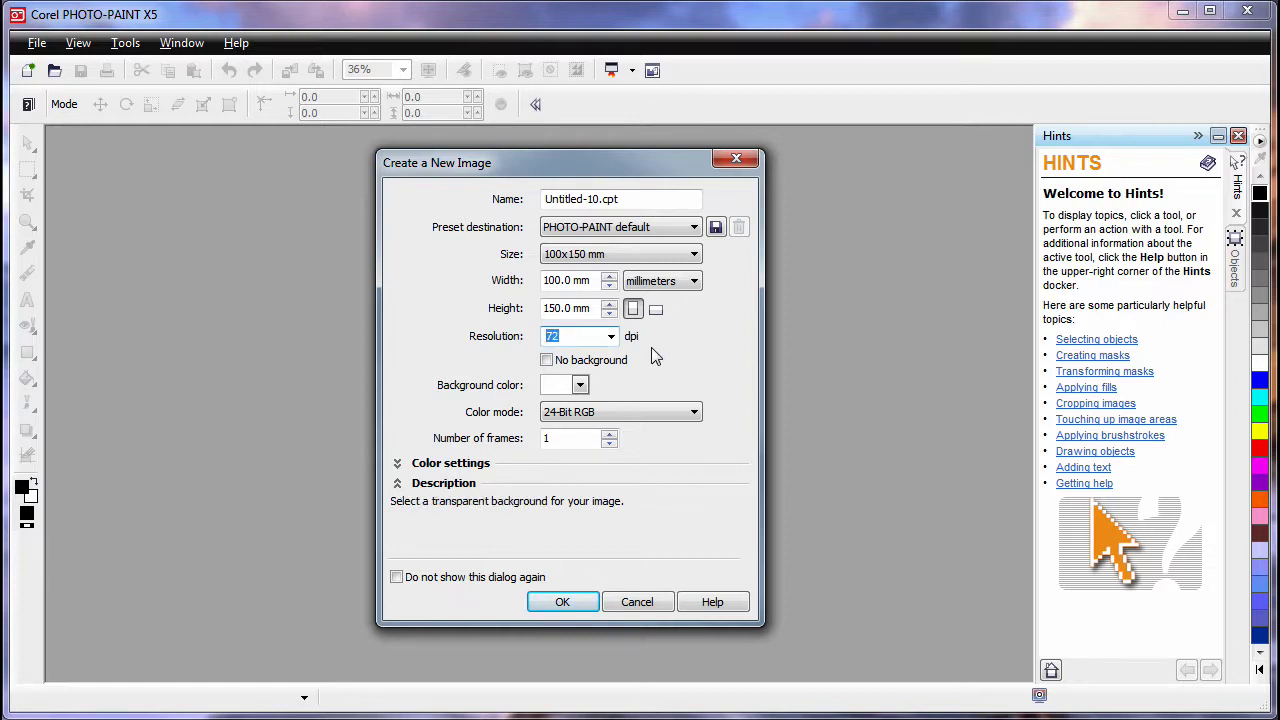
pyautogui.write('300')
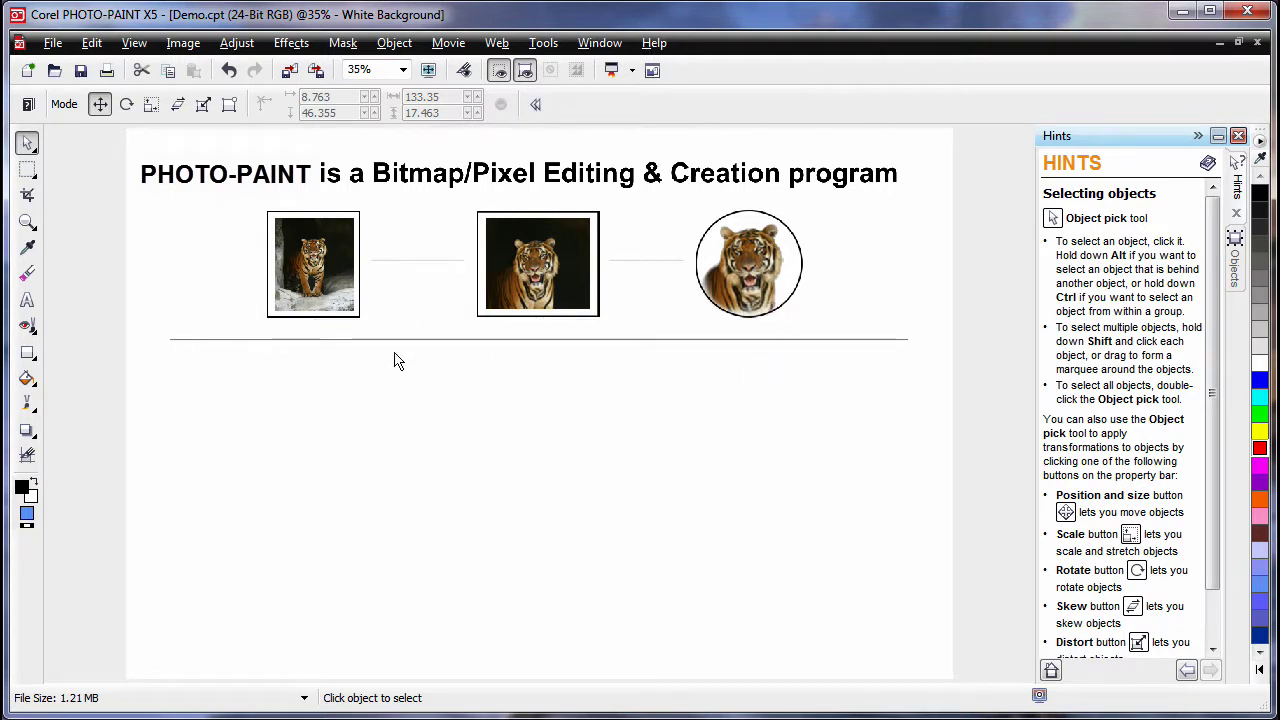
# - Select the Background object and zoom in on the round tiger's head to pixel level
pyautogui.click(408, 408)
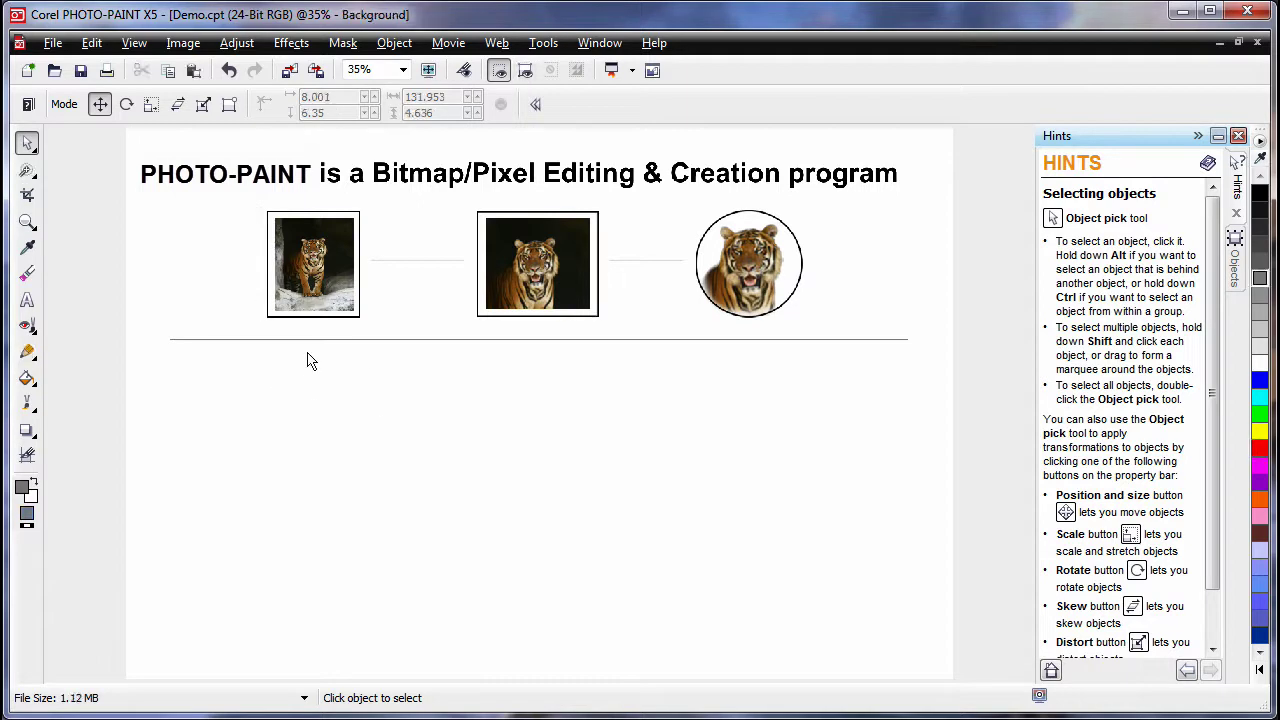
pyautogui.click(27, 221)
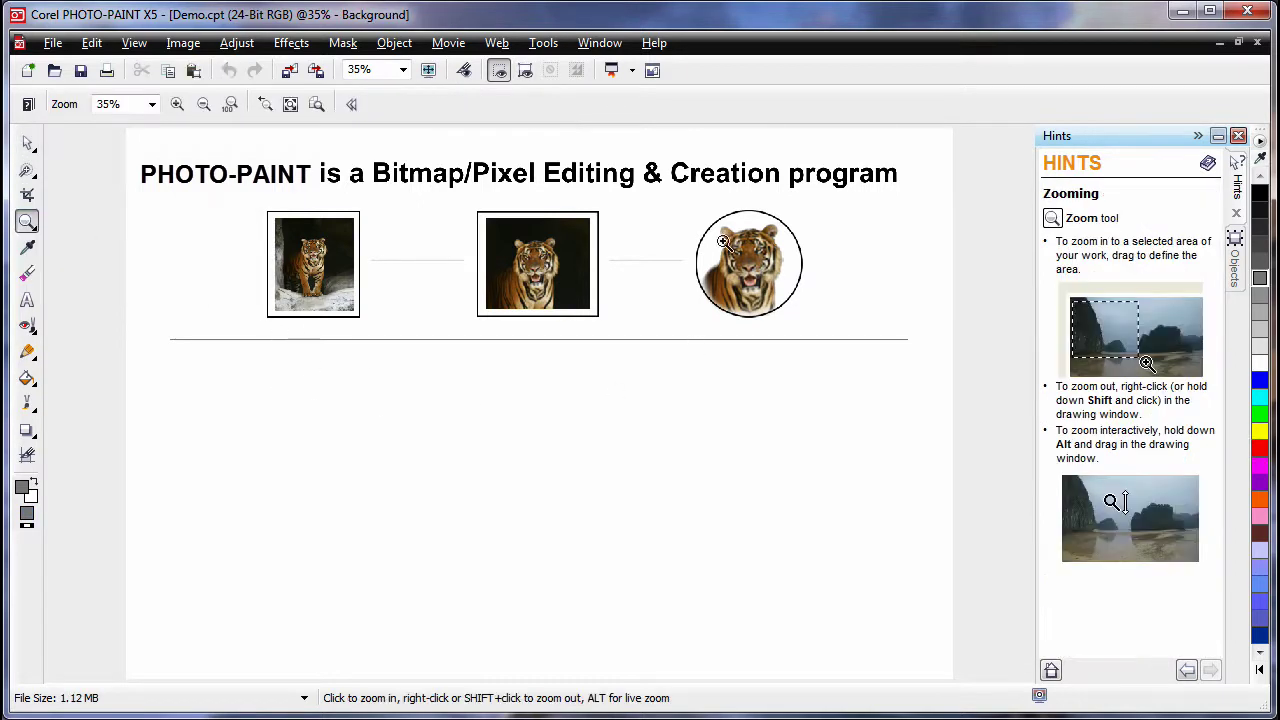
pyautogui.moveTo(717, 240); pyautogui.dragTo(729, 250)
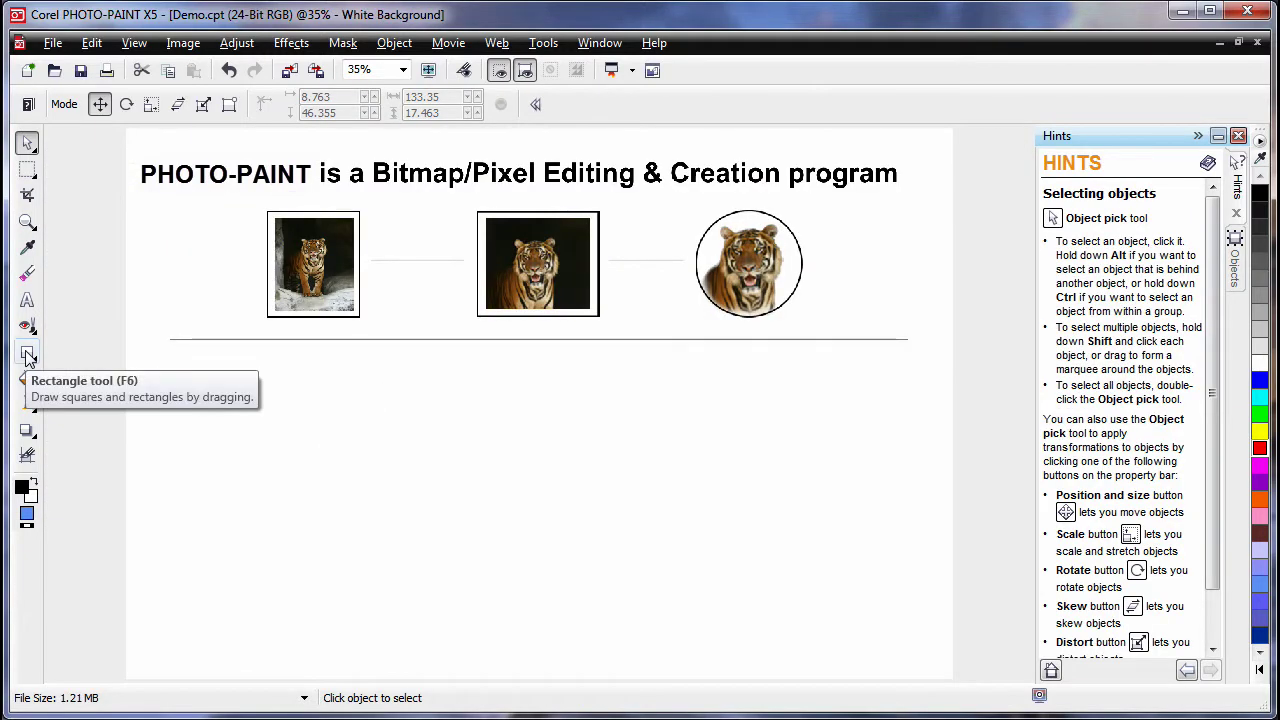
# - Draw a wide blue rectangle with black border across the page below the tiger banner
pyautogui.click(27, 354)
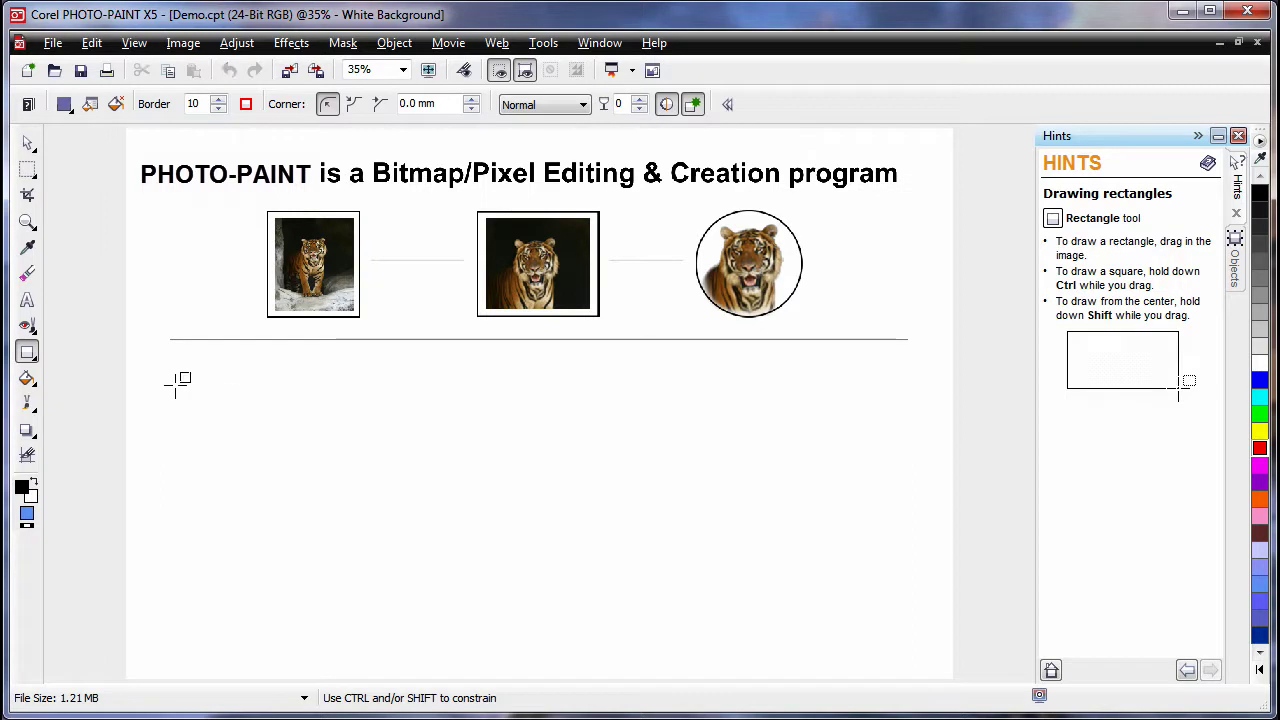
pyautogui.moveTo(188, 404); pyautogui.dragTo(914, 474)
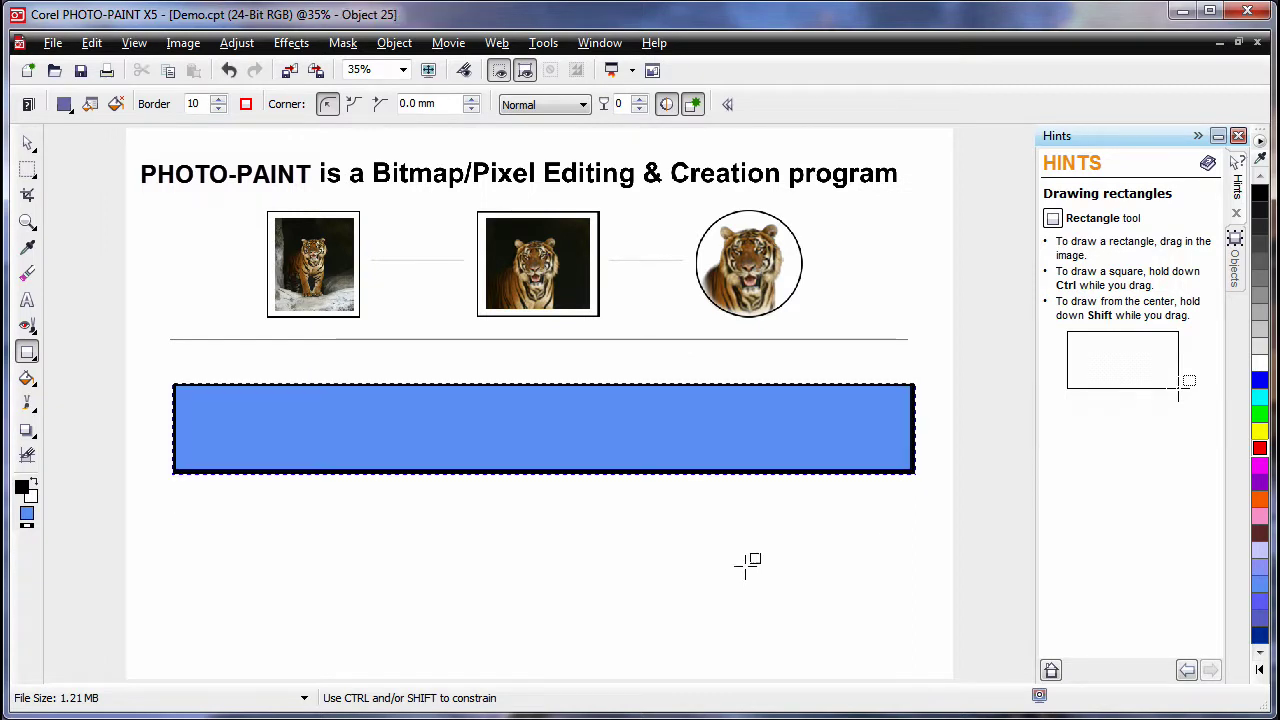
# - Turn off the object marquee and delete the blue rectangle with the Object Pick tool
pyautogui.click(526, 72)
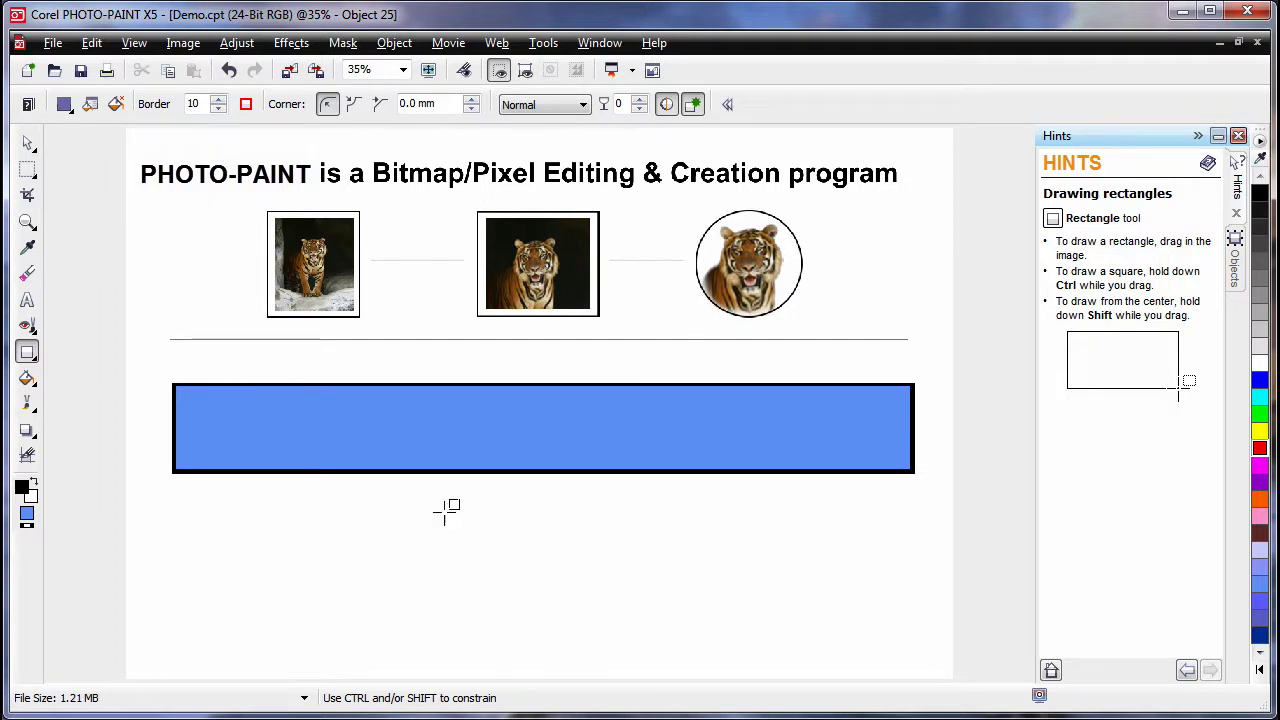
pyautogui.press('space')
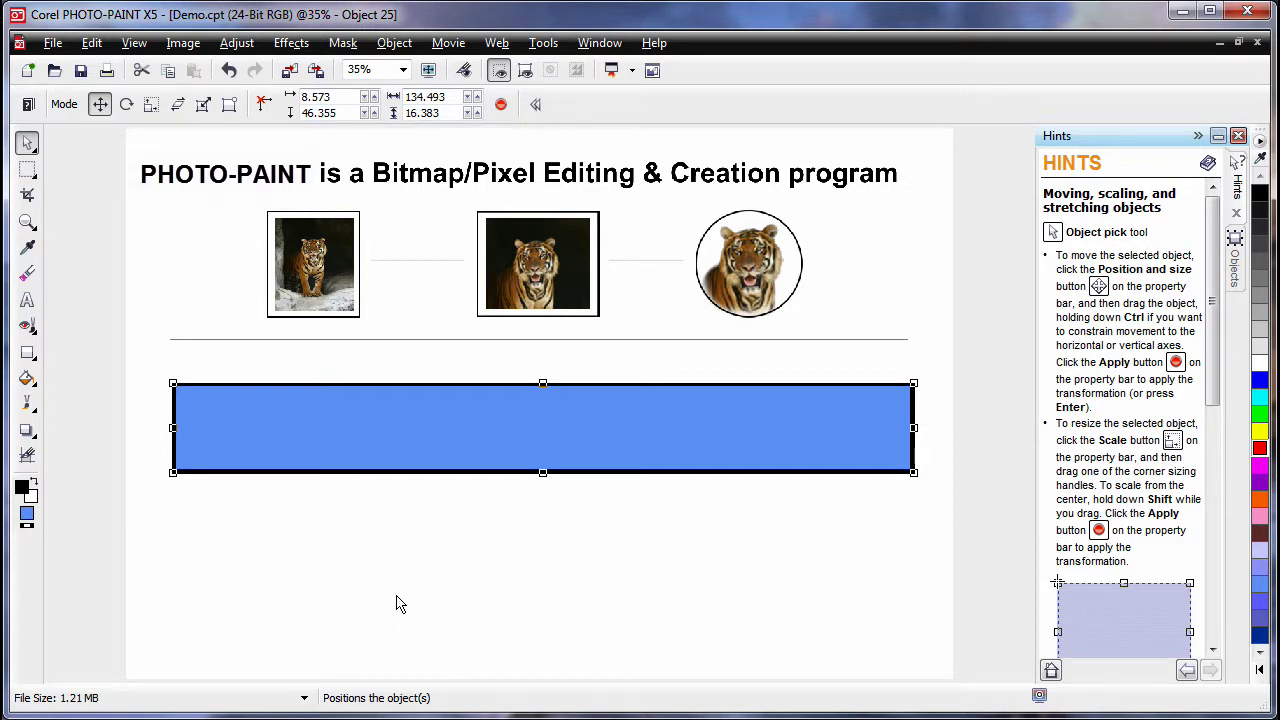
pyautogui.press('Delete')
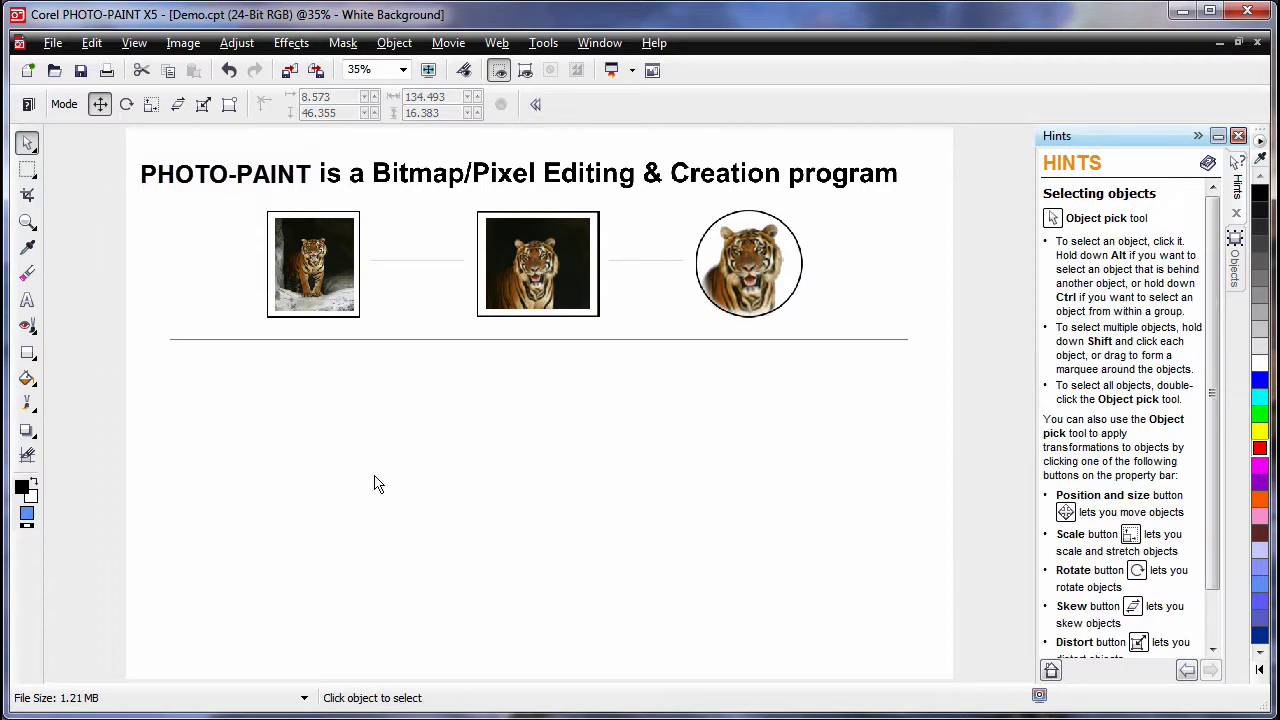
# - Choose the Ellipse tool and set its border width to 10
pyautogui.click(29, 355)
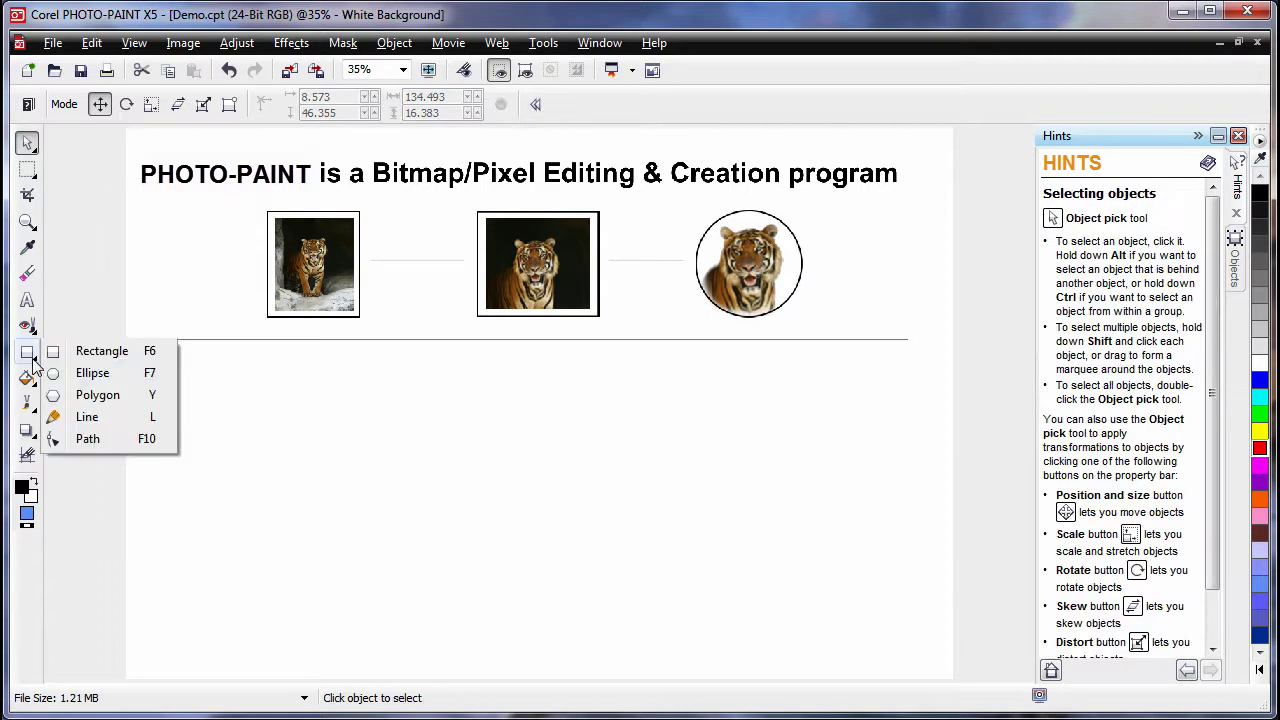
pyautogui.click(90, 373)
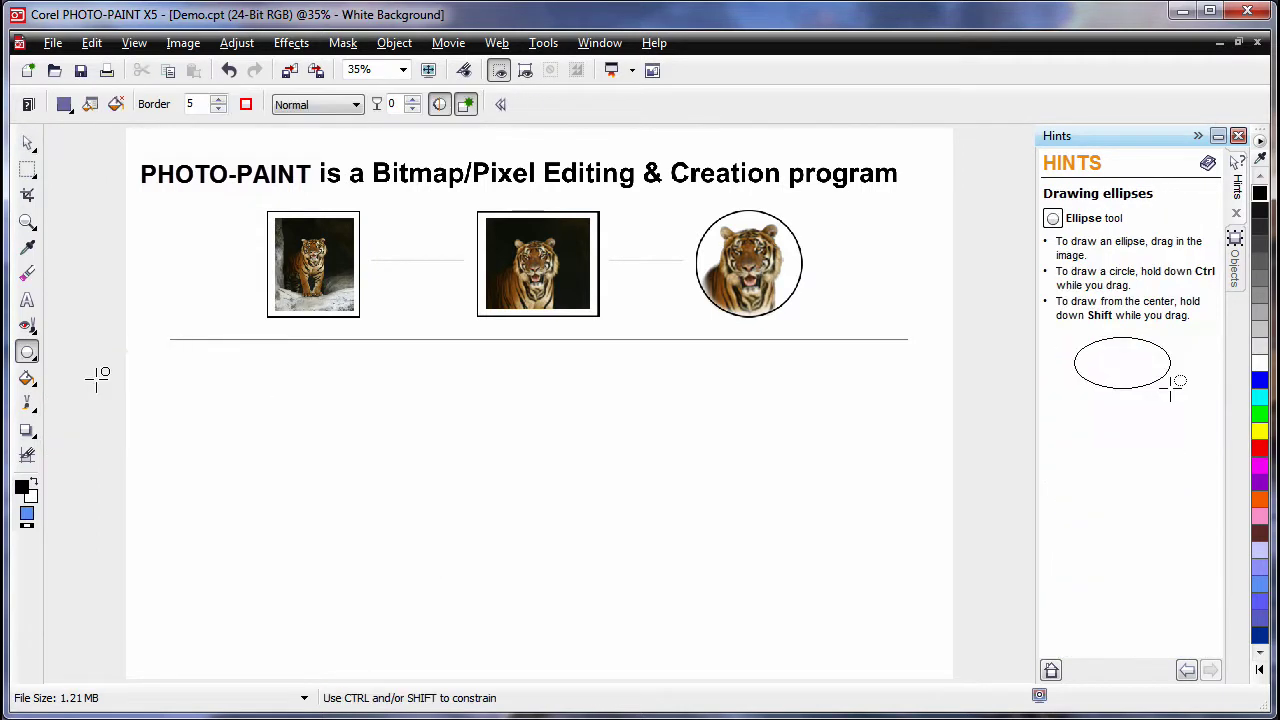
pyautogui.doubleClick(202, 103)
pyautogui.write('10')
pyautogui.press('Return')
# - Set the foreground colour to red and the shape fill to uniform Blue
pyautogui.doubleClick(28, 488)
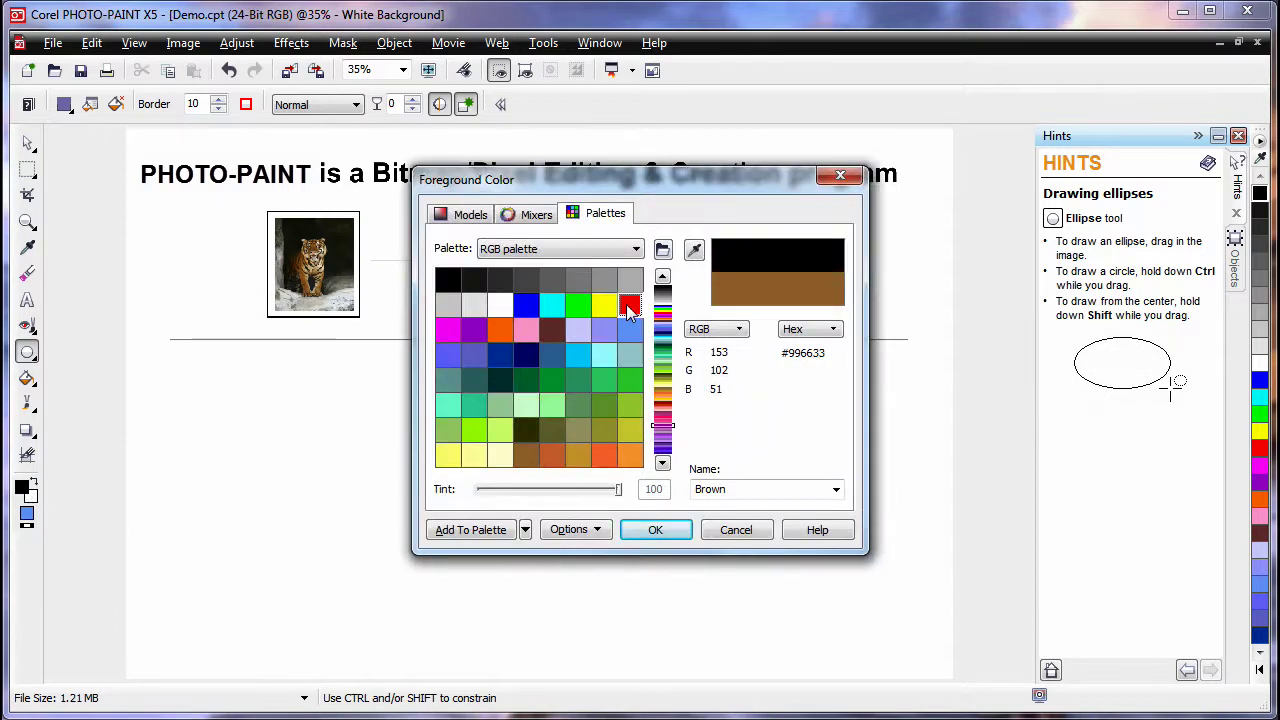
pyautogui.click(658, 531)
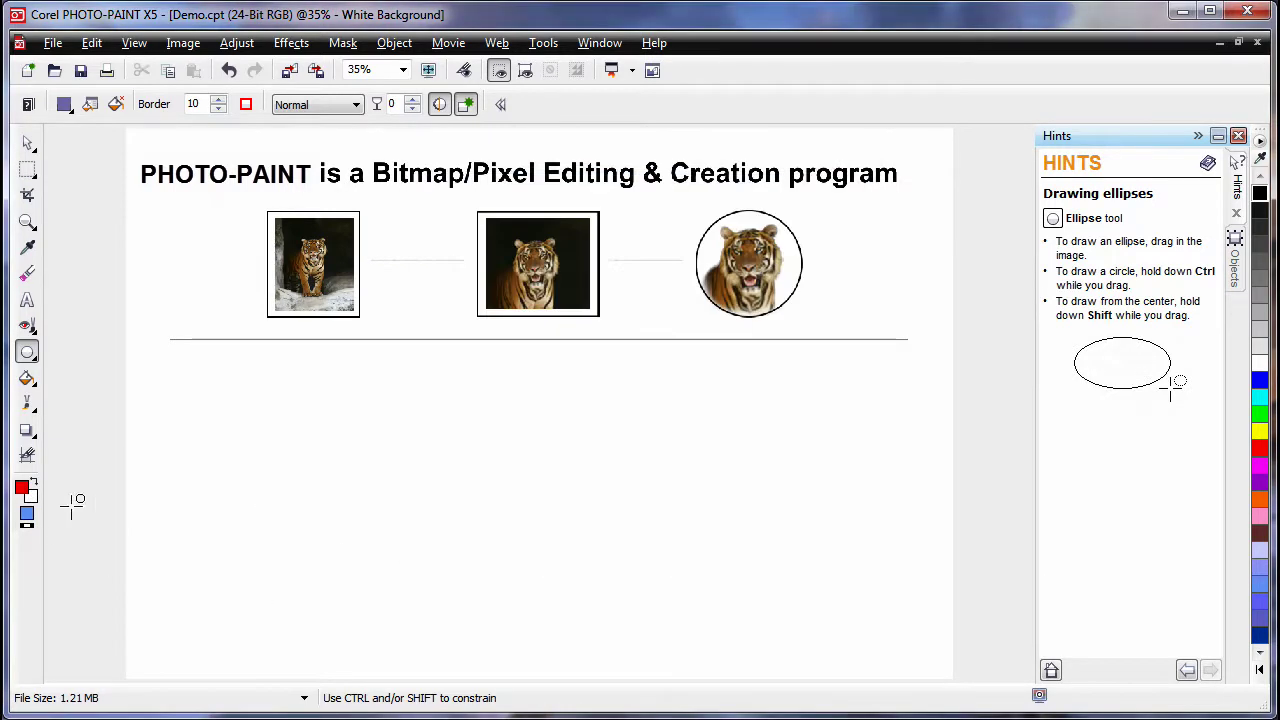
pyautogui.doubleClick(28, 518)
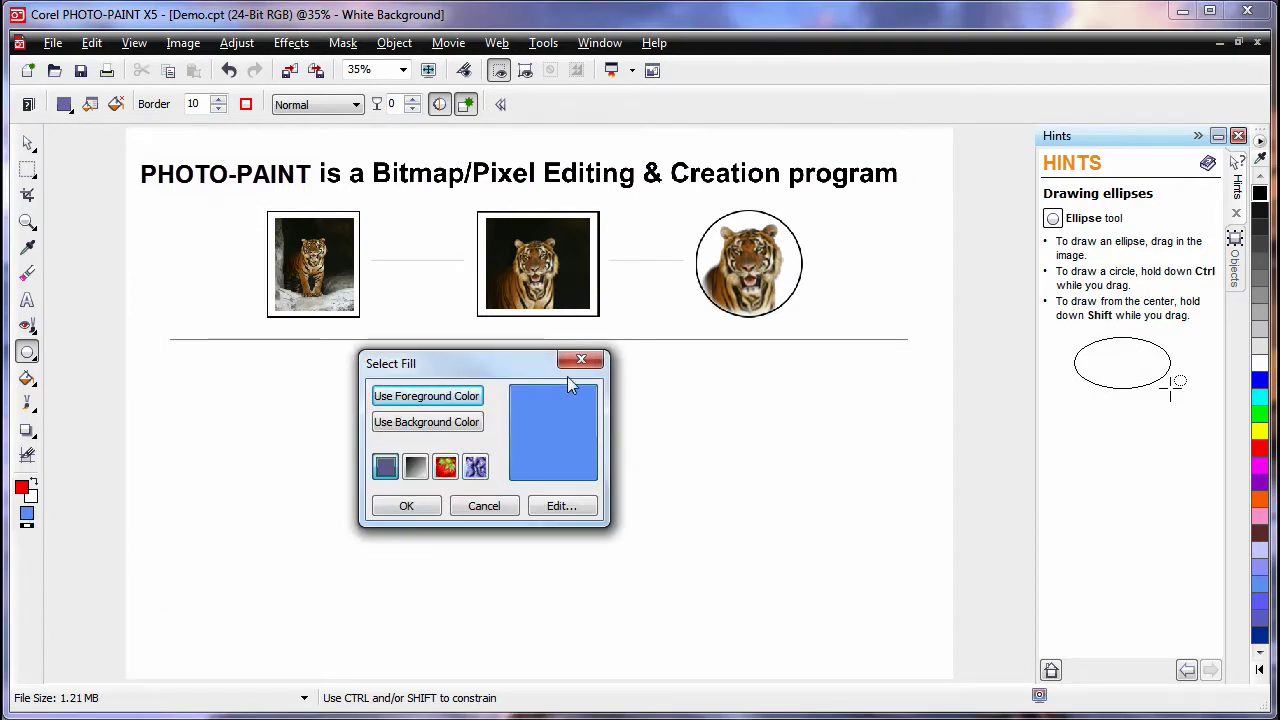
pyautogui.click(560, 506)
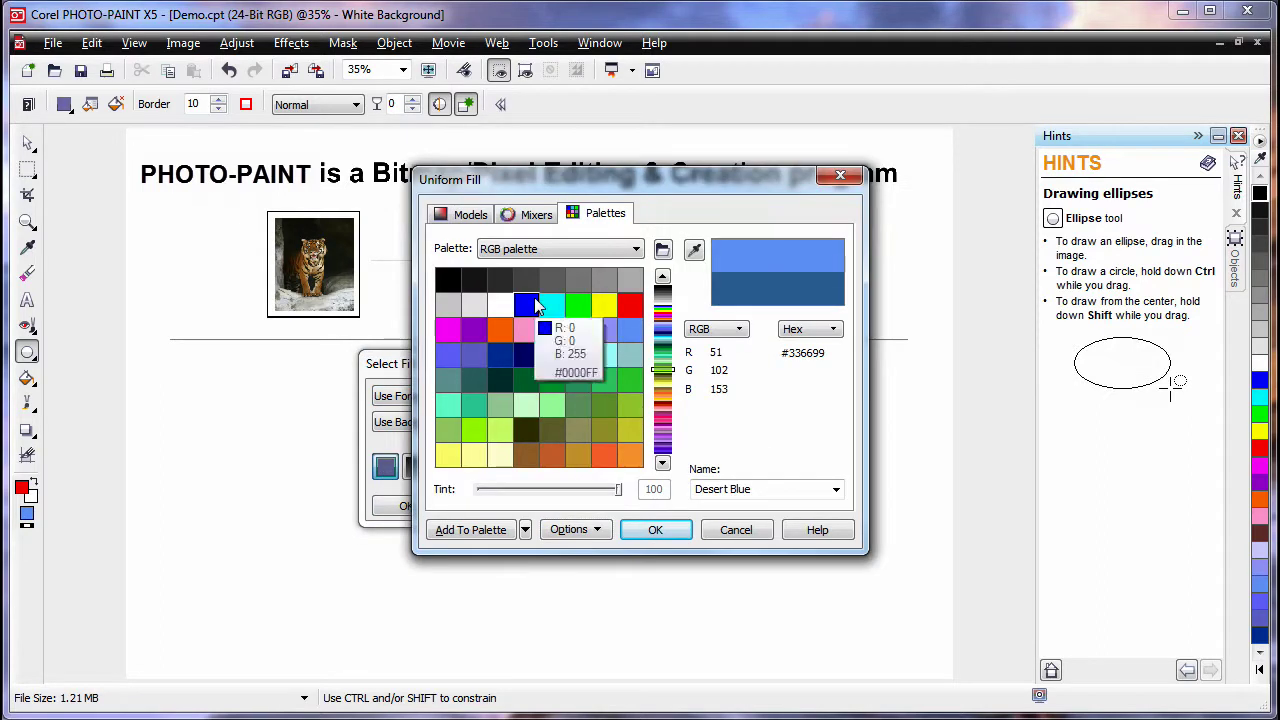
pyautogui.click(525, 305)
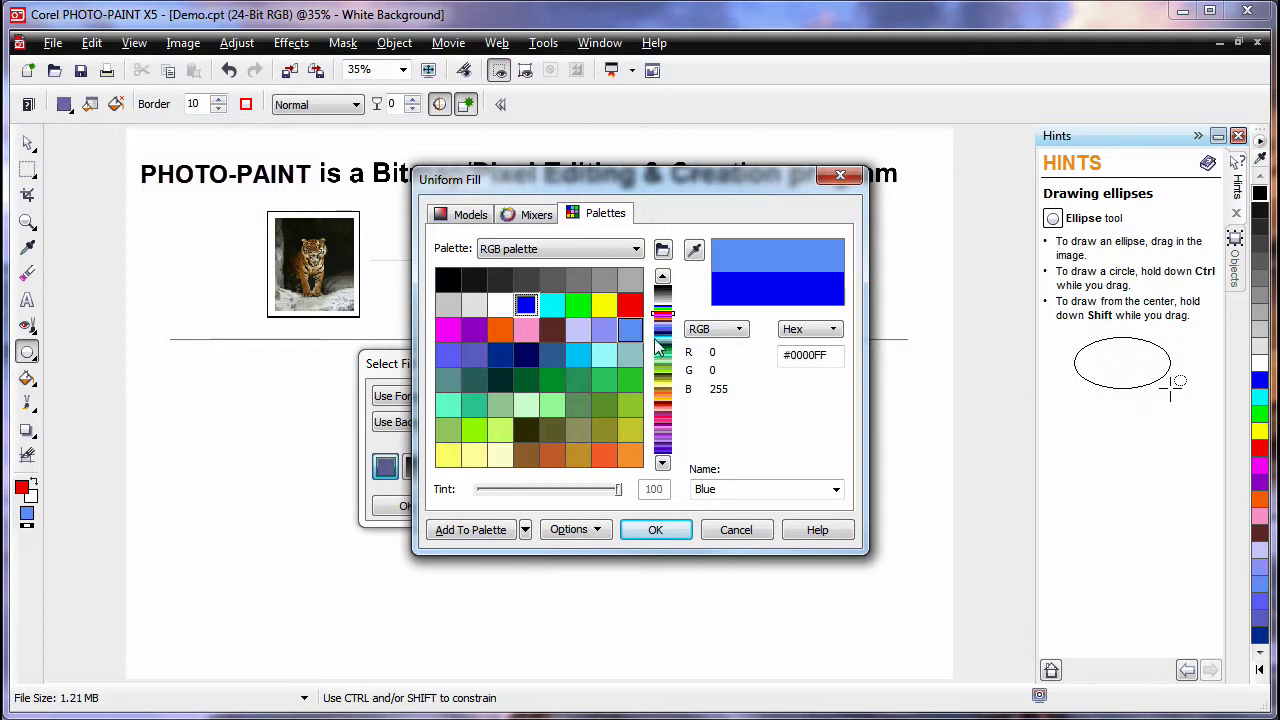
pyautogui.click(655, 530)
pyautogui.click(405, 507)
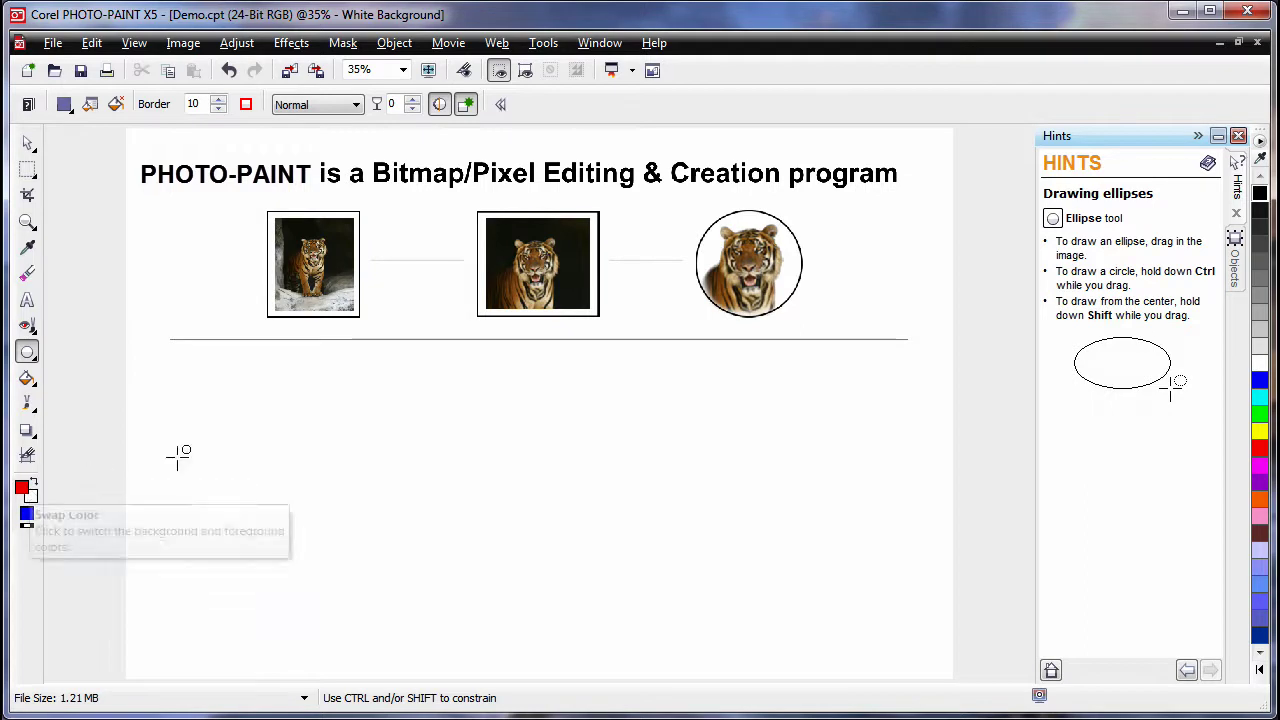
# - Pick near-black as the foreground colour and green as the fill from the palette
pyautogui.click(1260, 218)
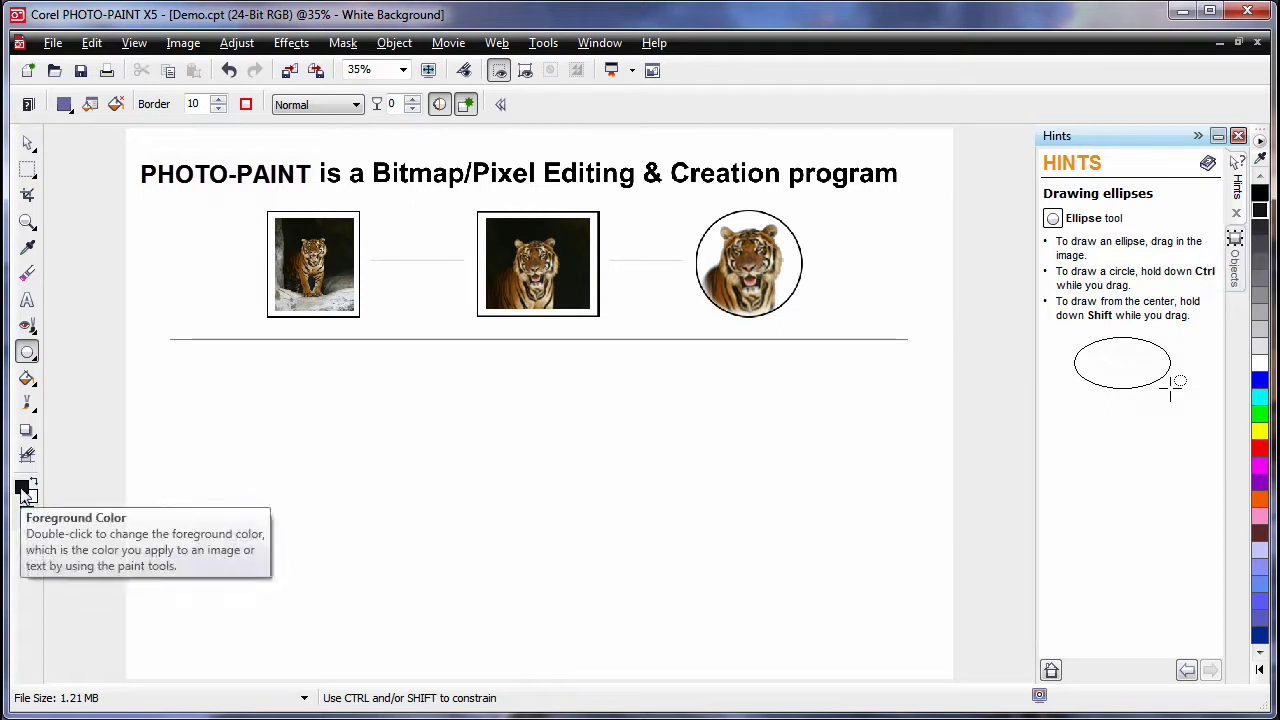
pyautogui.rightClick(1259, 413)
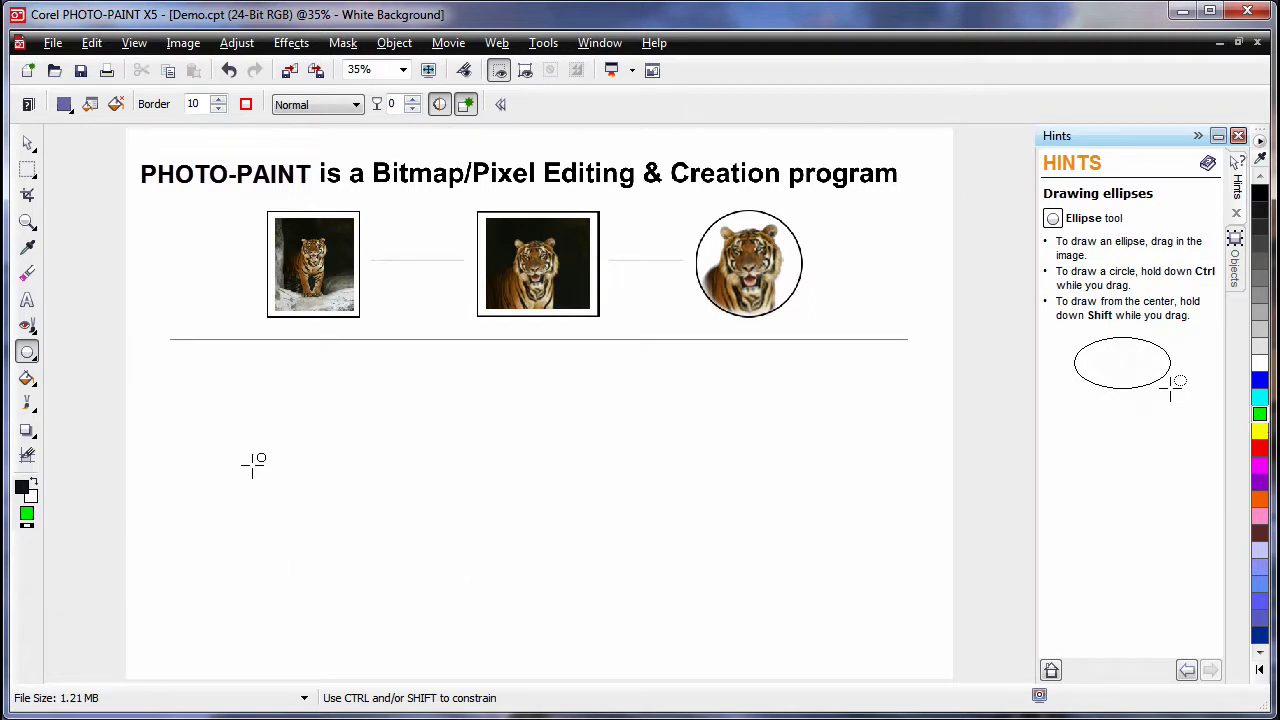
# - Draw a large black-outlined green ellipse across the lower page and select it with Object Pick
pyautogui.moveTo(186, 389); pyautogui.dragTo(300, 480)
pyautogui.moveTo(869, 538); pyautogui.dragTo(909, 564)
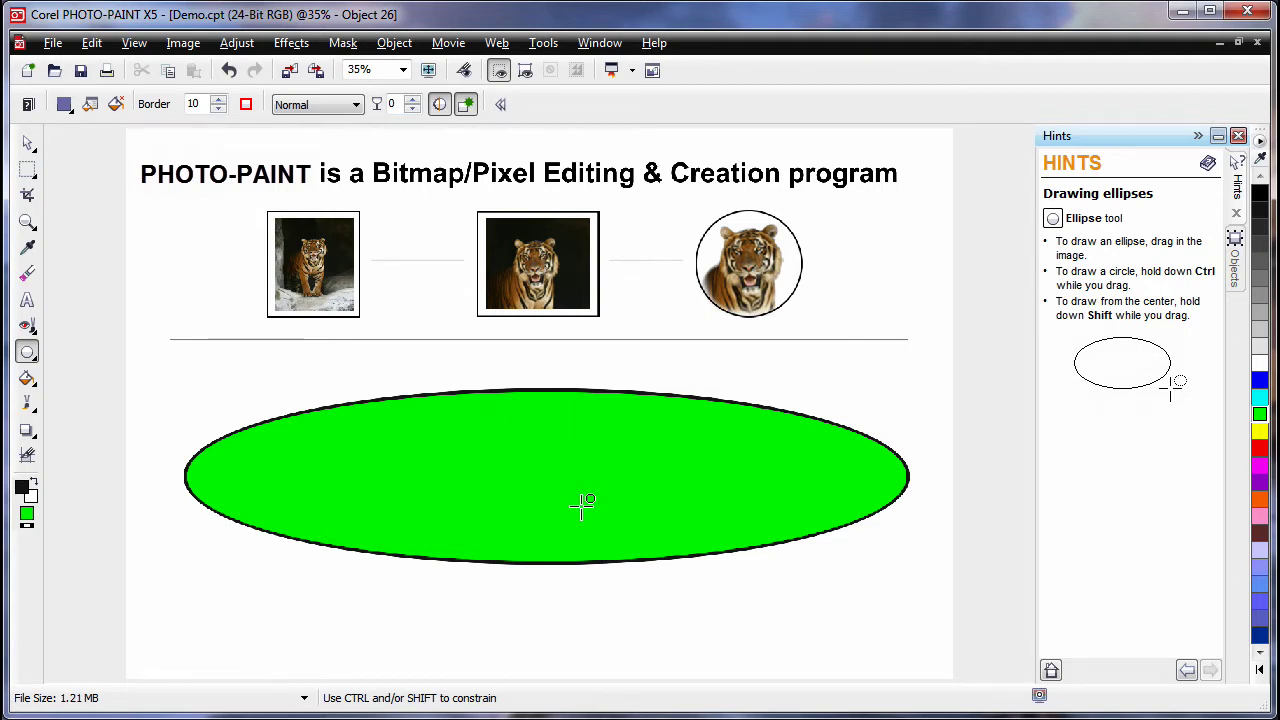
pyautogui.hotkey('ctrl', 'Down')
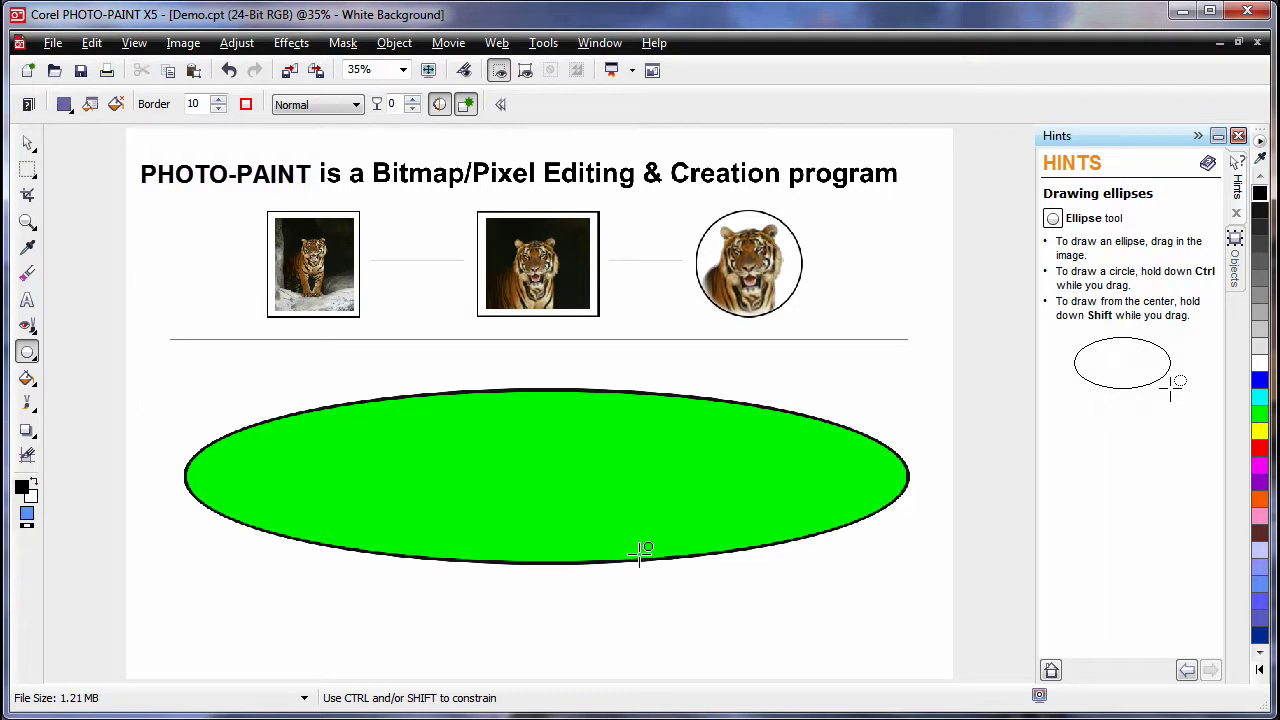
pyautogui.click(27, 143)
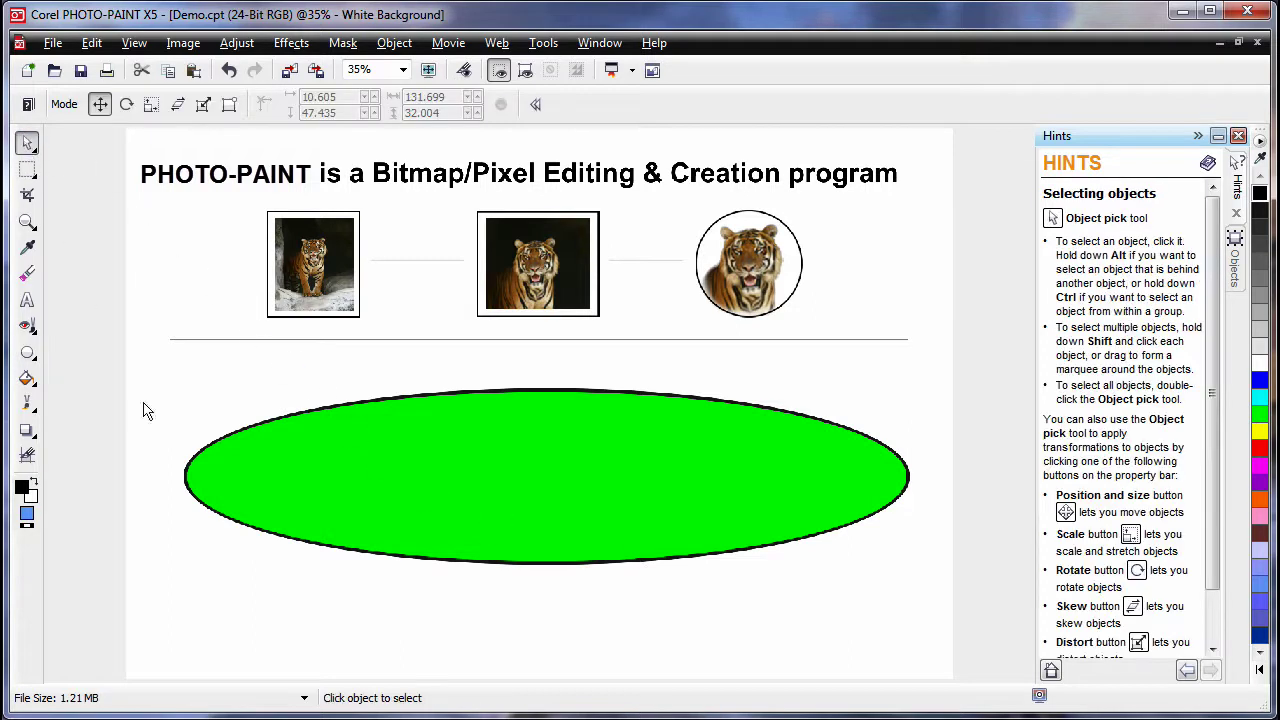
pyautogui.click(566, 518)
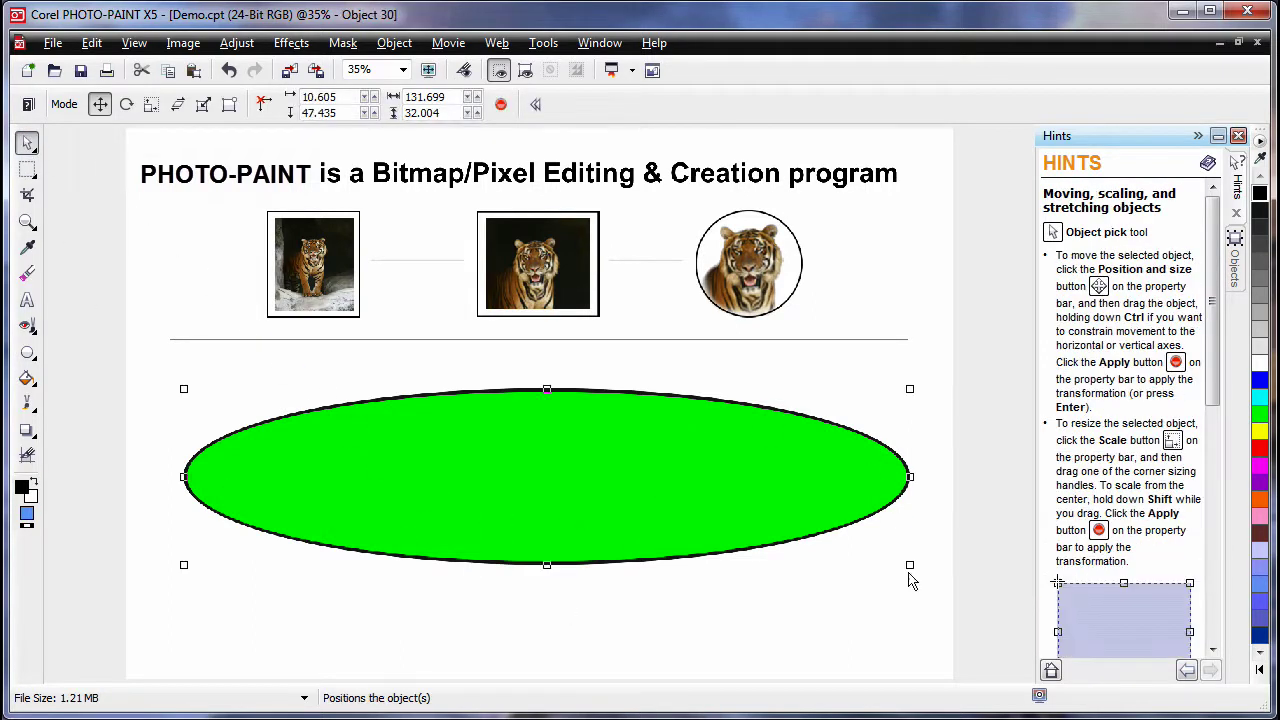
# - Shrink and reshape the green ellipse, then centre it below the divider line
pyautogui.moveTo(909, 565); pyautogui.dragTo(714, 517)
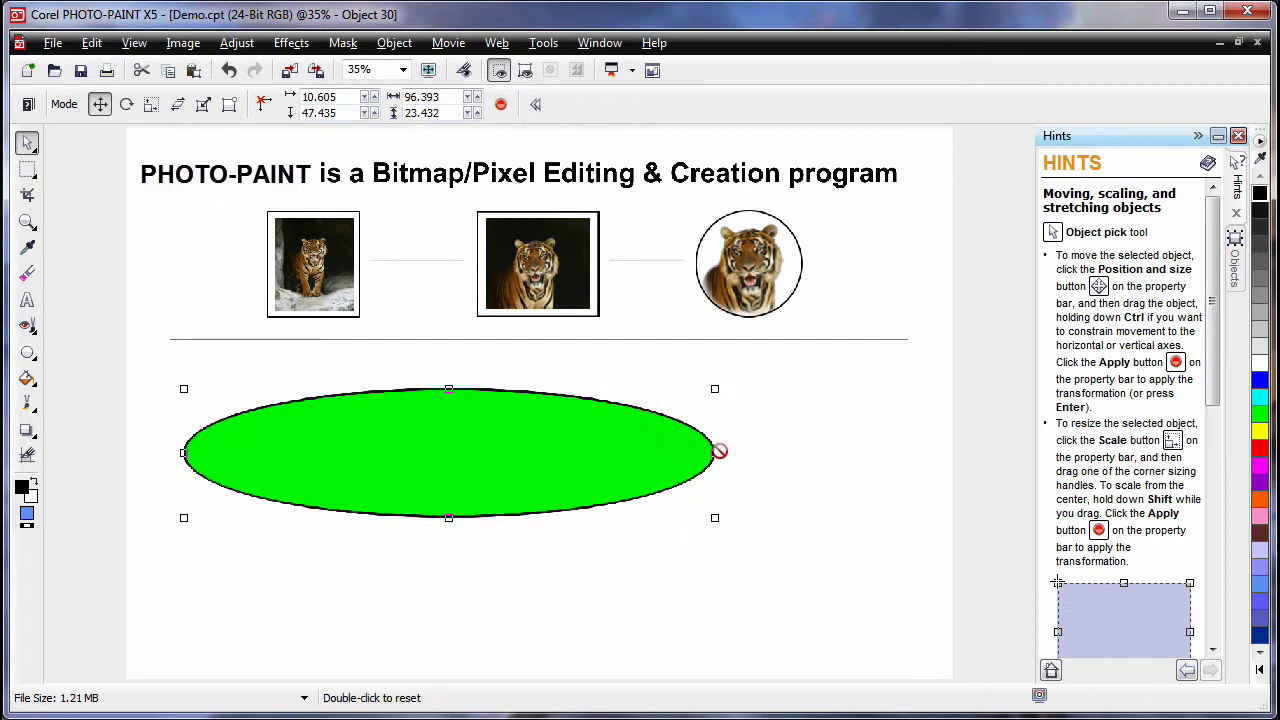
pyautogui.moveTo(718, 451); pyautogui.dragTo(614, 452)
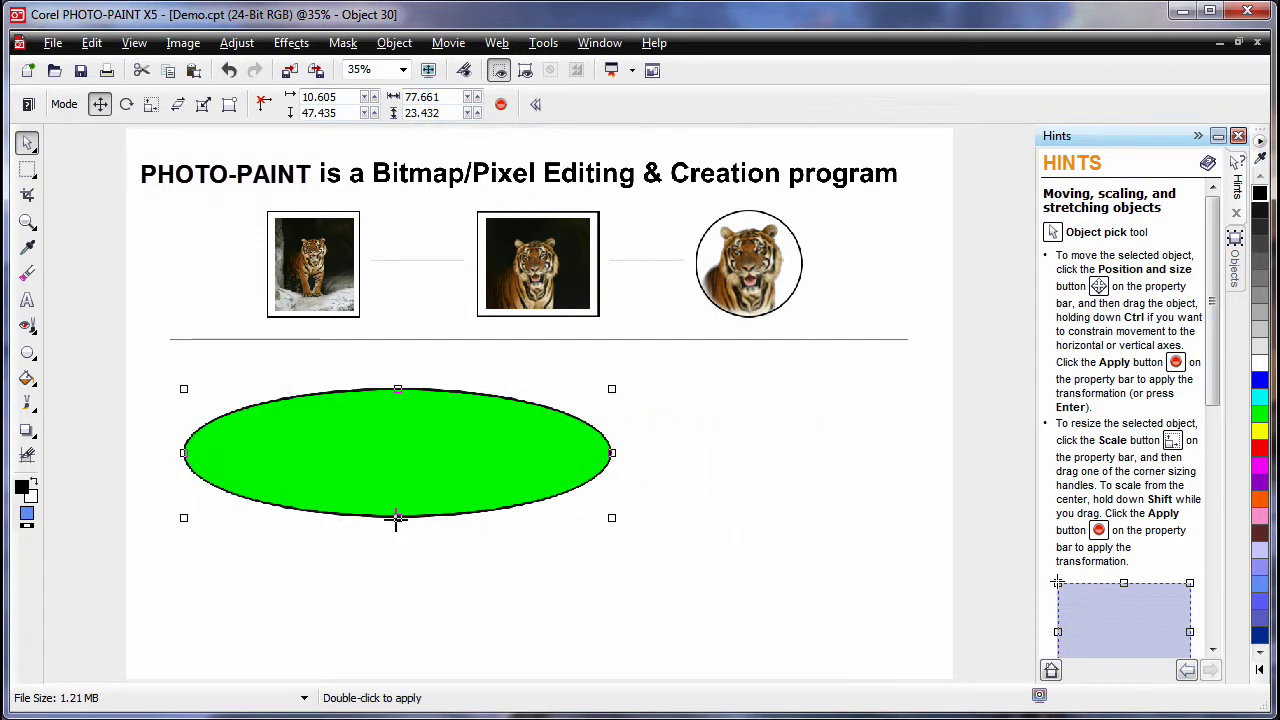
pyautogui.moveTo(399, 518)
pyautogui.mouseDown()
pyautogui.moveTo(399, 563)
pyautogui.moveTo(399, 530)
pyautogui.mouseUp()
pyautogui.moveTo(405, 478); pyautogui.dragTo(551, 511)
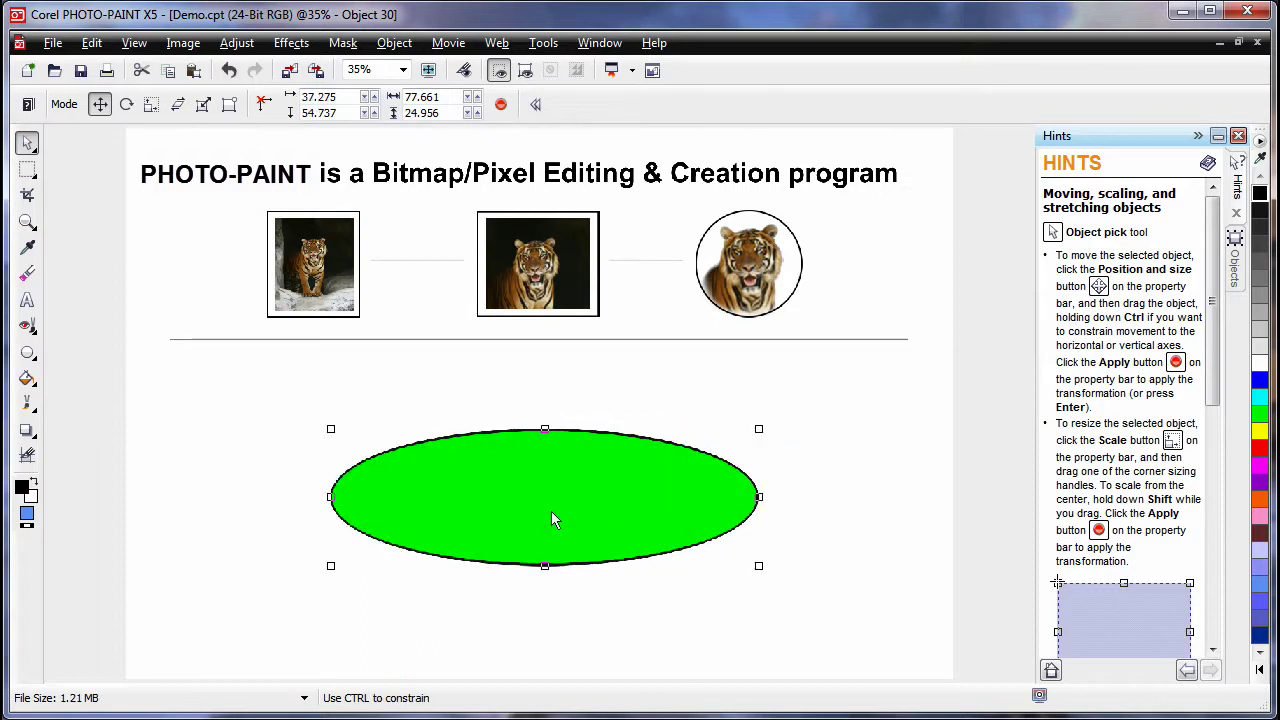
# - Distort the ellipse by pulling its bottom-right corner slightly outward
pyautogui.click(583, 487)
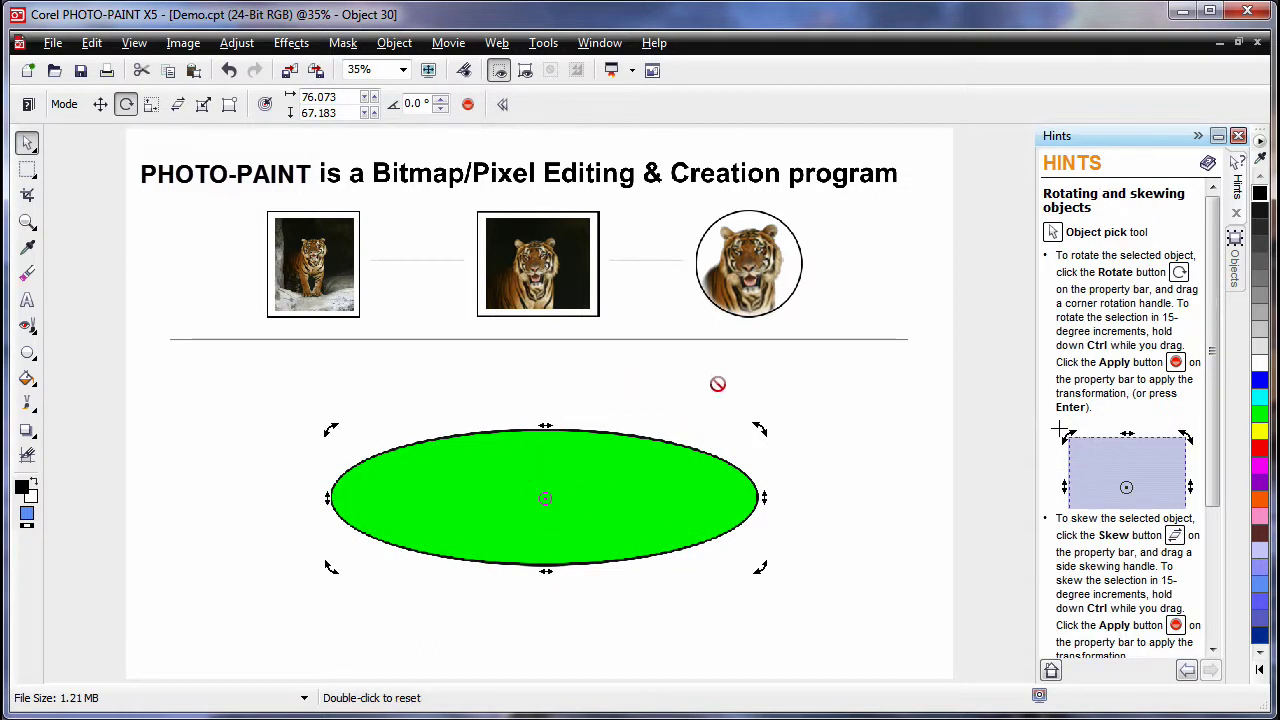
pyautogui.click(632, 493)
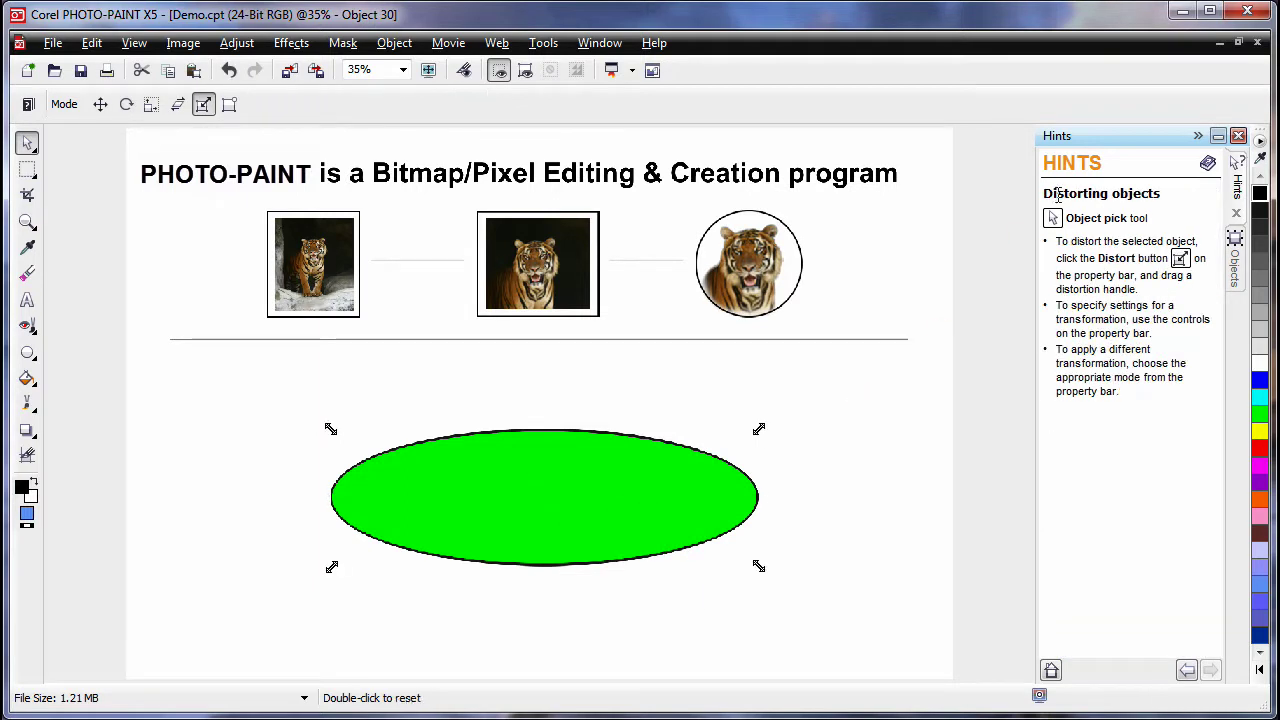
pyautogui.moveTo(759, 566)
pyautogui.mouseDown()
pyautogui.moveTo(583, 517)
pyautogui.moveTo(574, 540)
pyautogui.moveTo(723, 603)
pyautogui.moveTo(831, 503)
pyautogui.moveTo(863, 407)
pyautogui.moveTo(674, 540)
pyautogui.moveTo(560, 494)
pyautogui.moveTo(597, 549)
pyautogui.moveTo(767, 583)
pyautogui.moveTo(780, 546)
pyautogui.moveTo(772, 567)
pyautogui.mouseUp()
# - Tilt the green ellipse in perspective into a taller, narrower disc and apply it
pyautogui.click(612, 488)
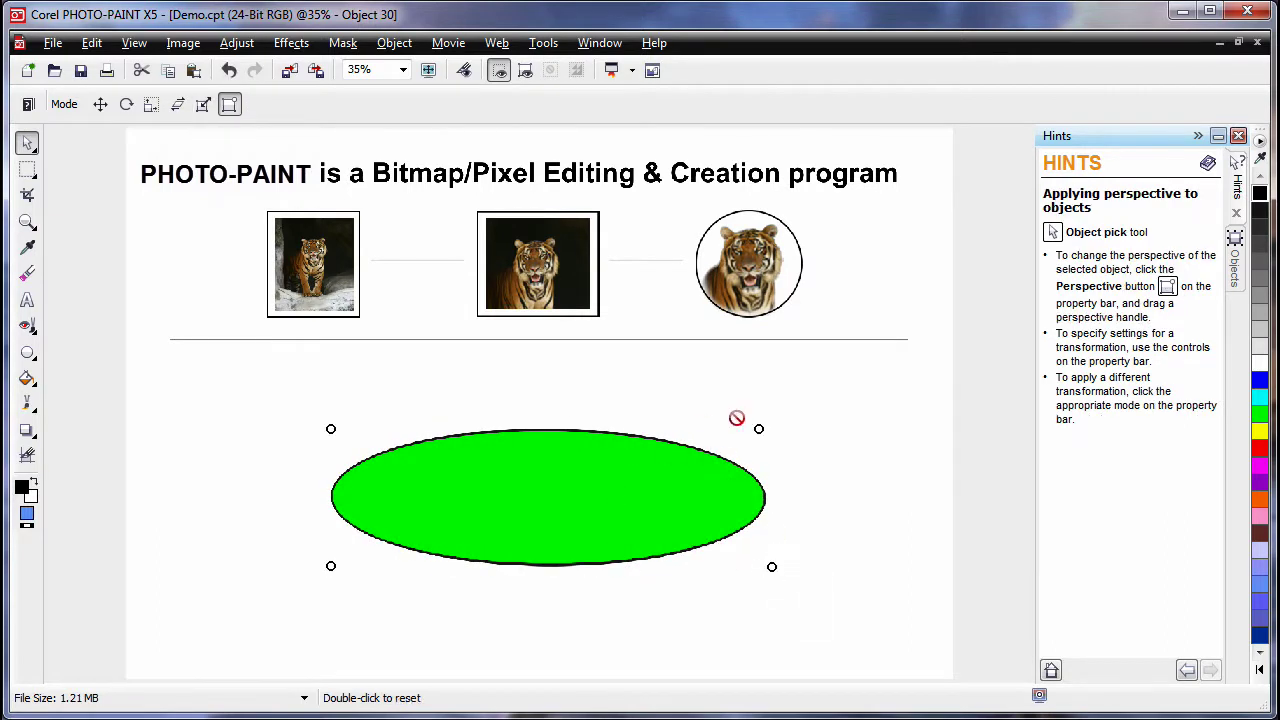
pyautogui.moveTo(760, 429); pyautogui.dragTo(587, 448)
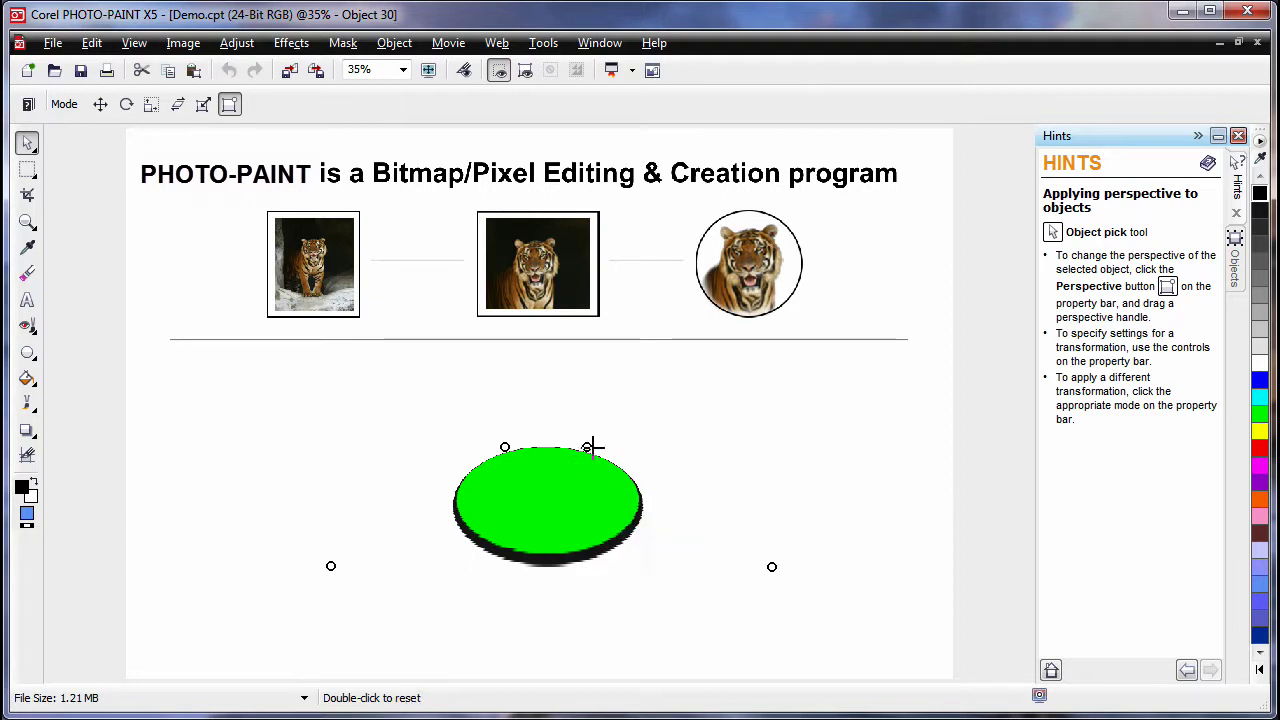
pyautogui.doubleClick(611, 446)
pyautogui.moveTo(712, 441); pyautogui.dragTo(613, 386)
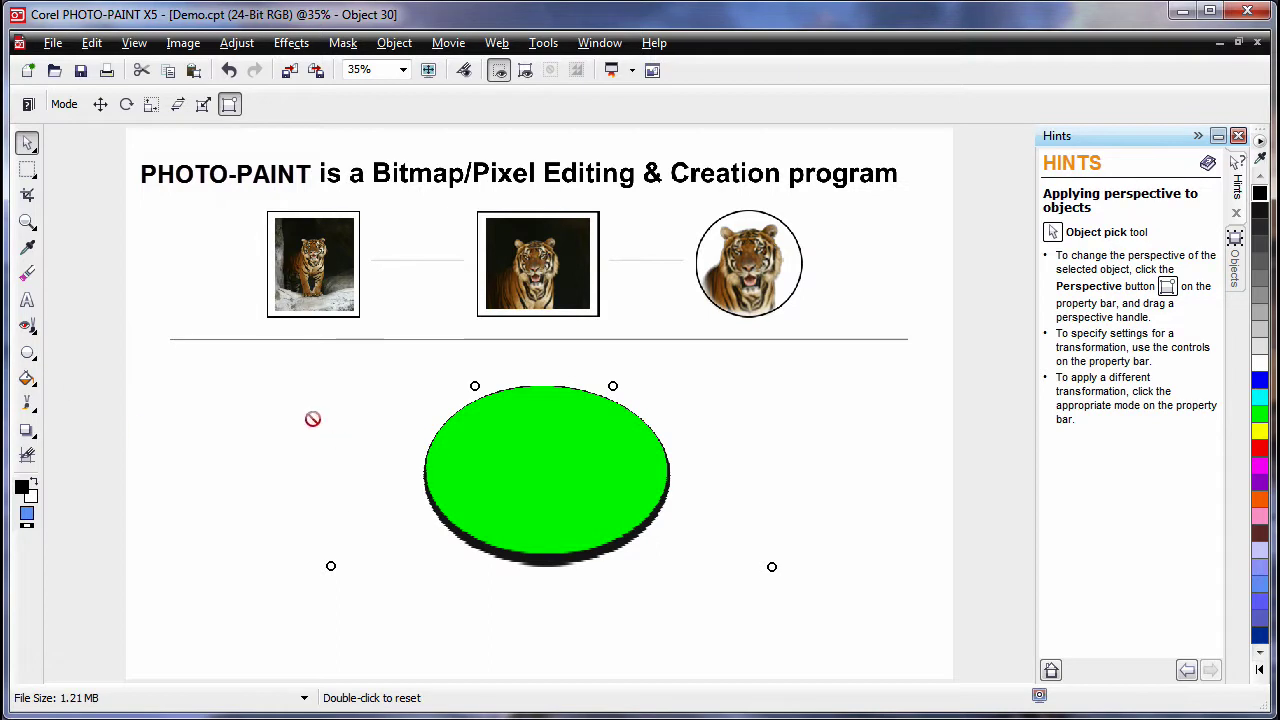
pyautogui.rightClick(542, 454)
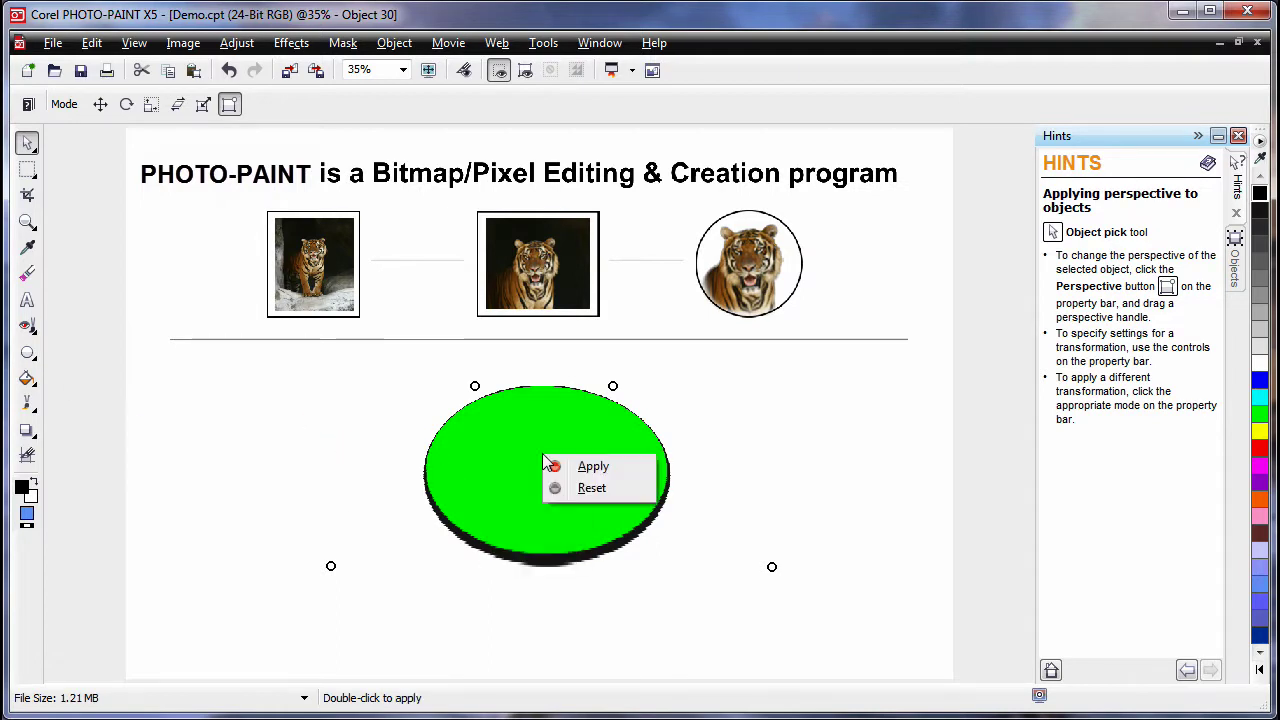
pyautogui.click(593, 467)
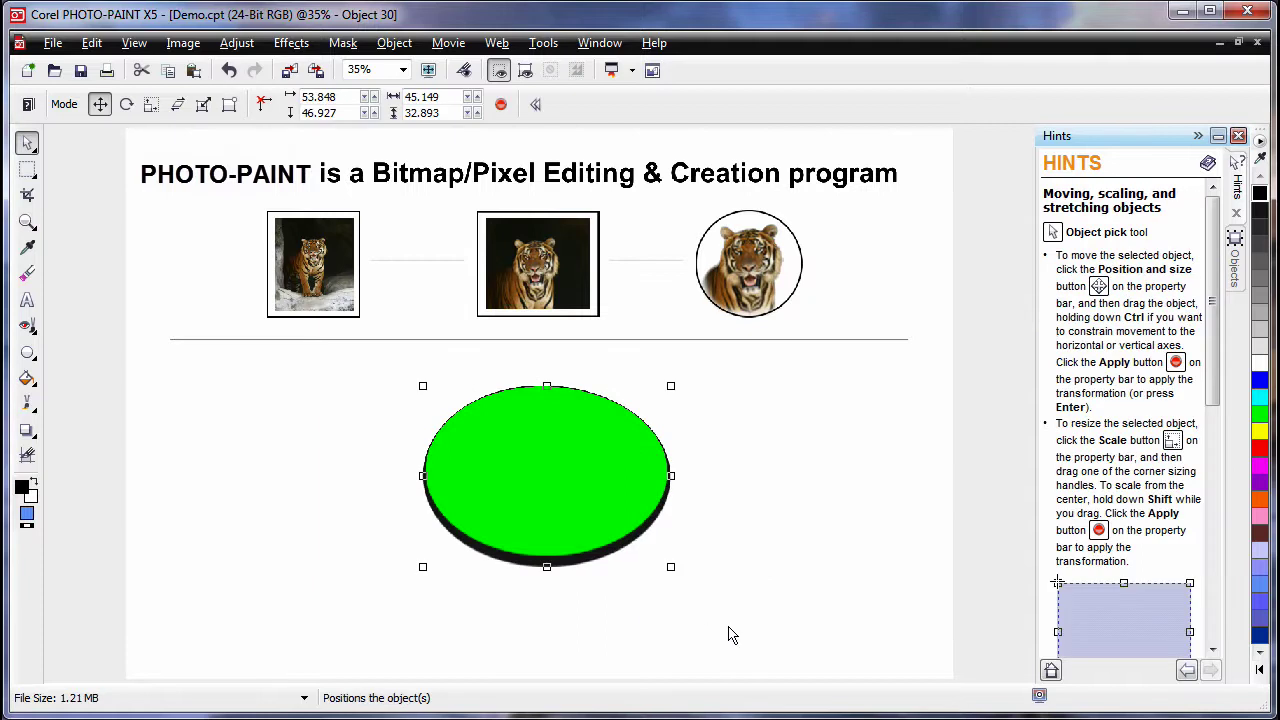
# - Deselect the ellipse and show the Objects docker listing the page's objects
pyautogui.click(730, 634)
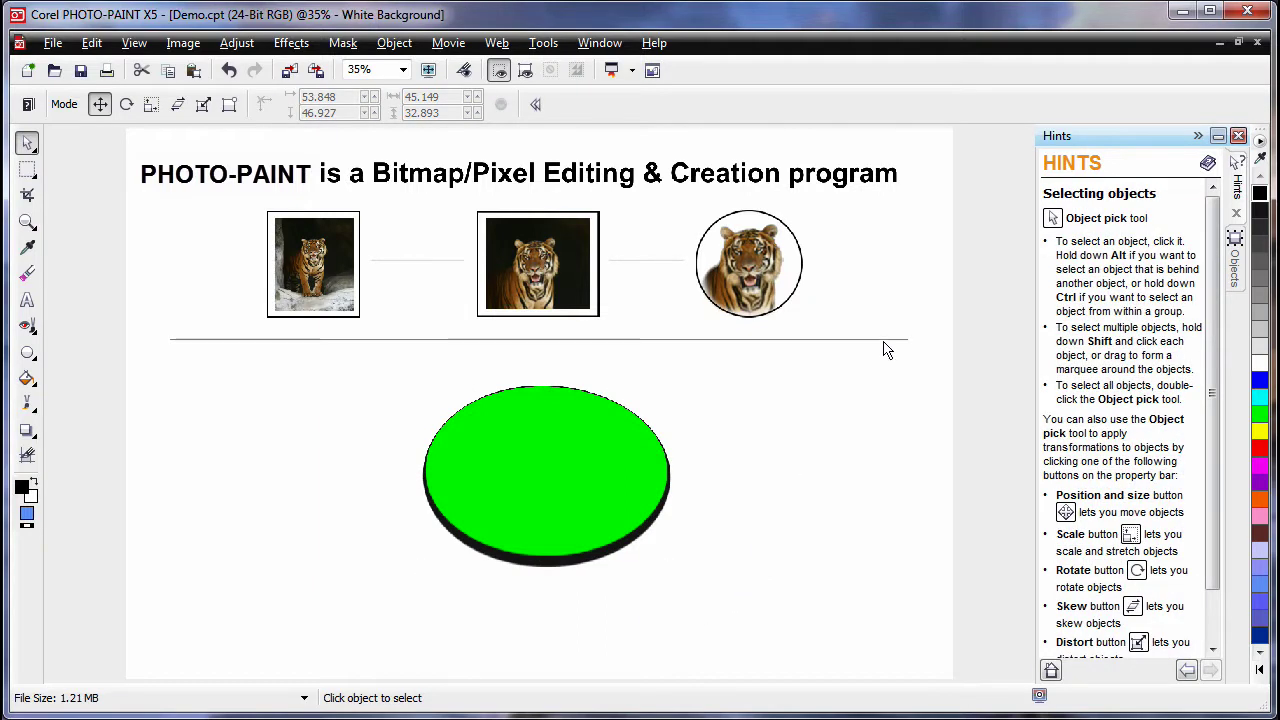
pyautogui.click(1238, 262)
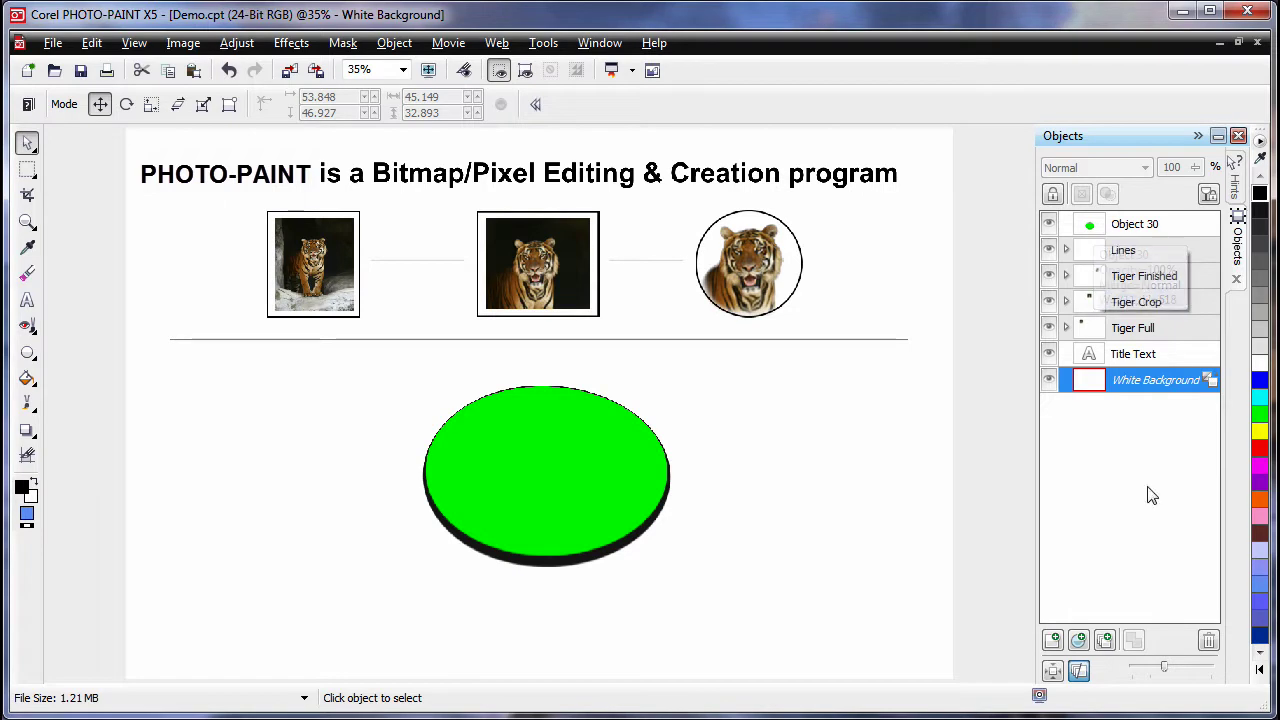
# - Enlarge the layer thumbnails in the Objects docker and widen the objects list
pyautogui.moveTo(1168, 673); pyautogui.dragTo(1183, 670)
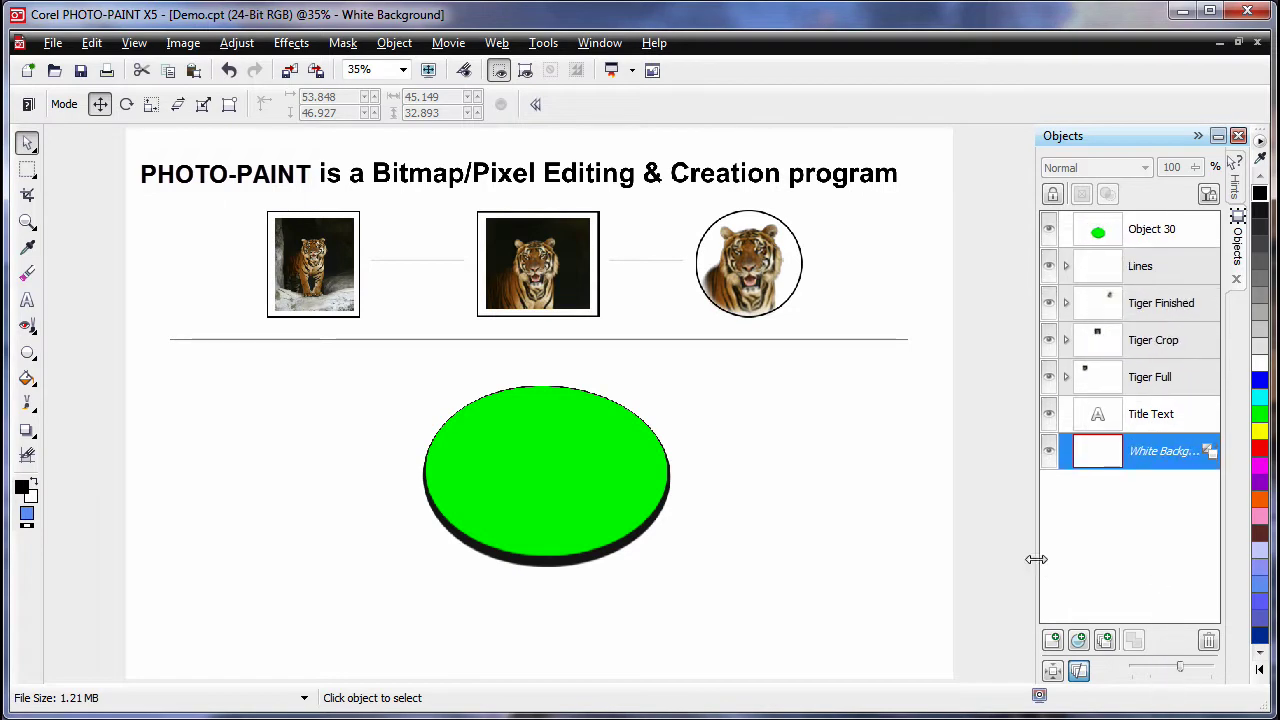
pyautogui.moveTo(1036, 559); pyautogui.dragTo(980, 566)
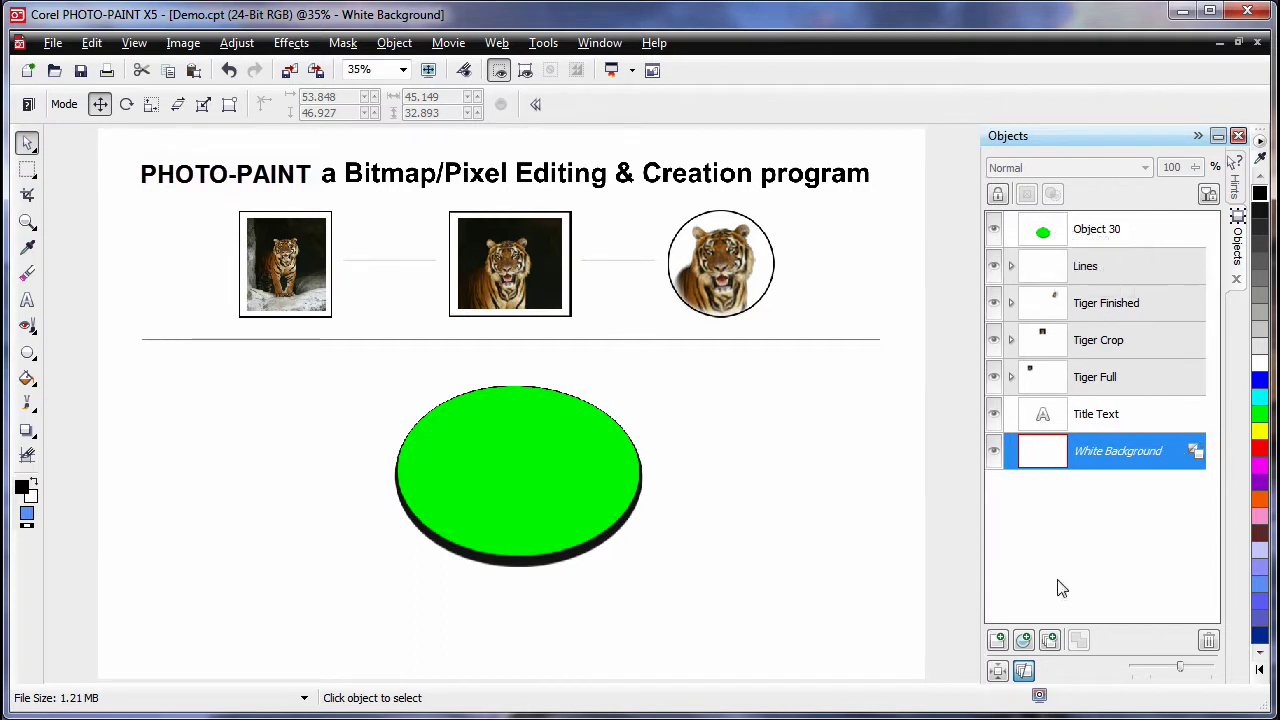
pyautogui.moveTo(1180, 671); pyautogui.dragTo(1191, 670)
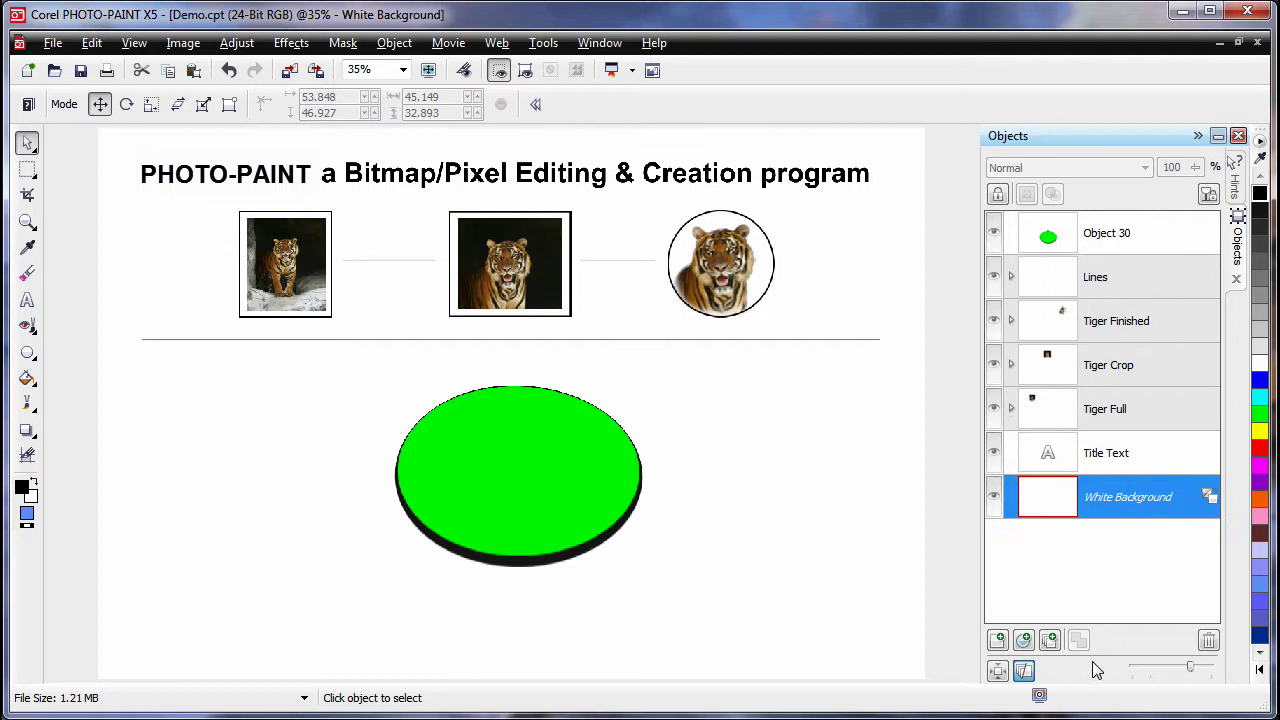
# - Turn on Thumbnail Extents Mode so the layer thumbnails fill their preview boxes
pyautogui.click(997, 672)
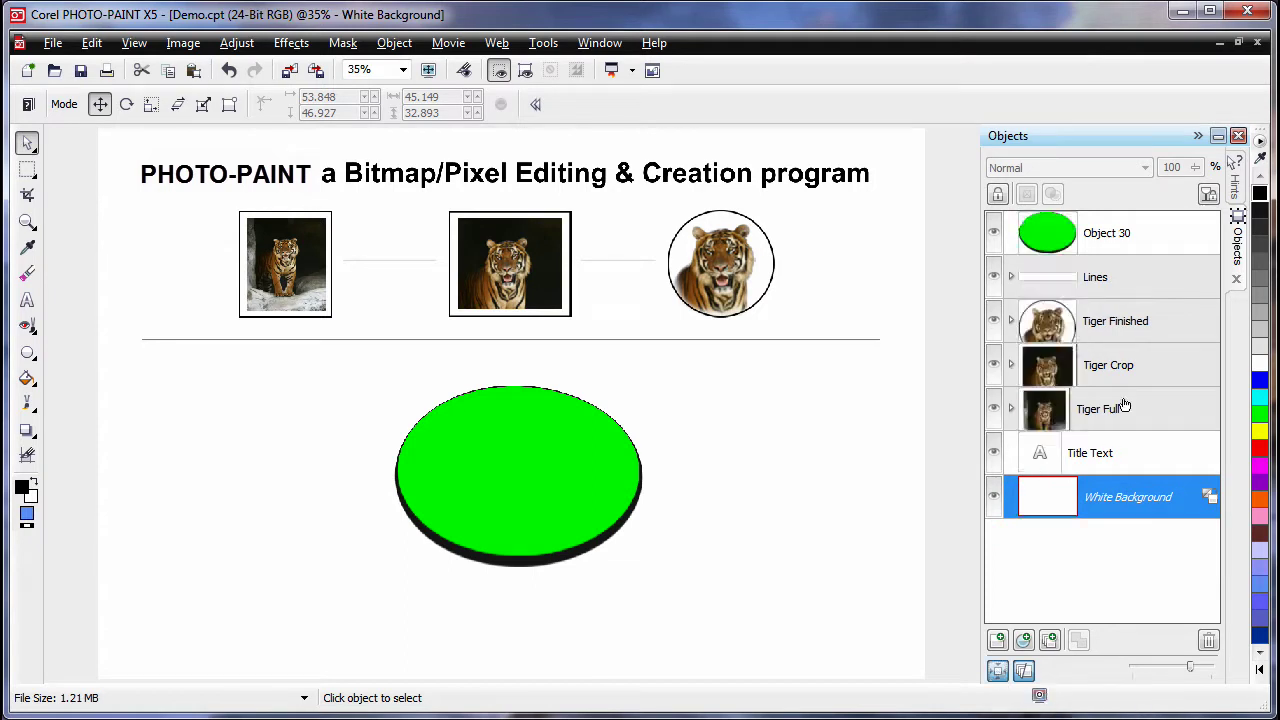
pyautogui.moveTo(1047, 228)
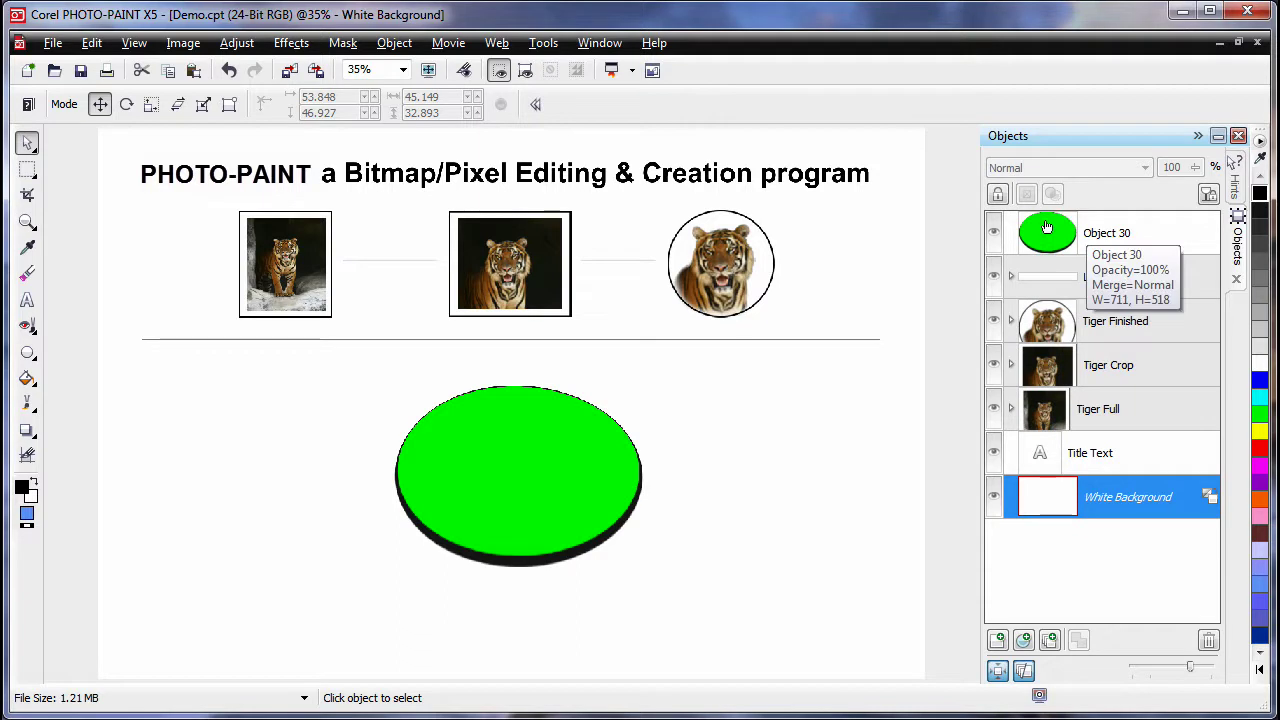
pyautogui.click(997, 672)
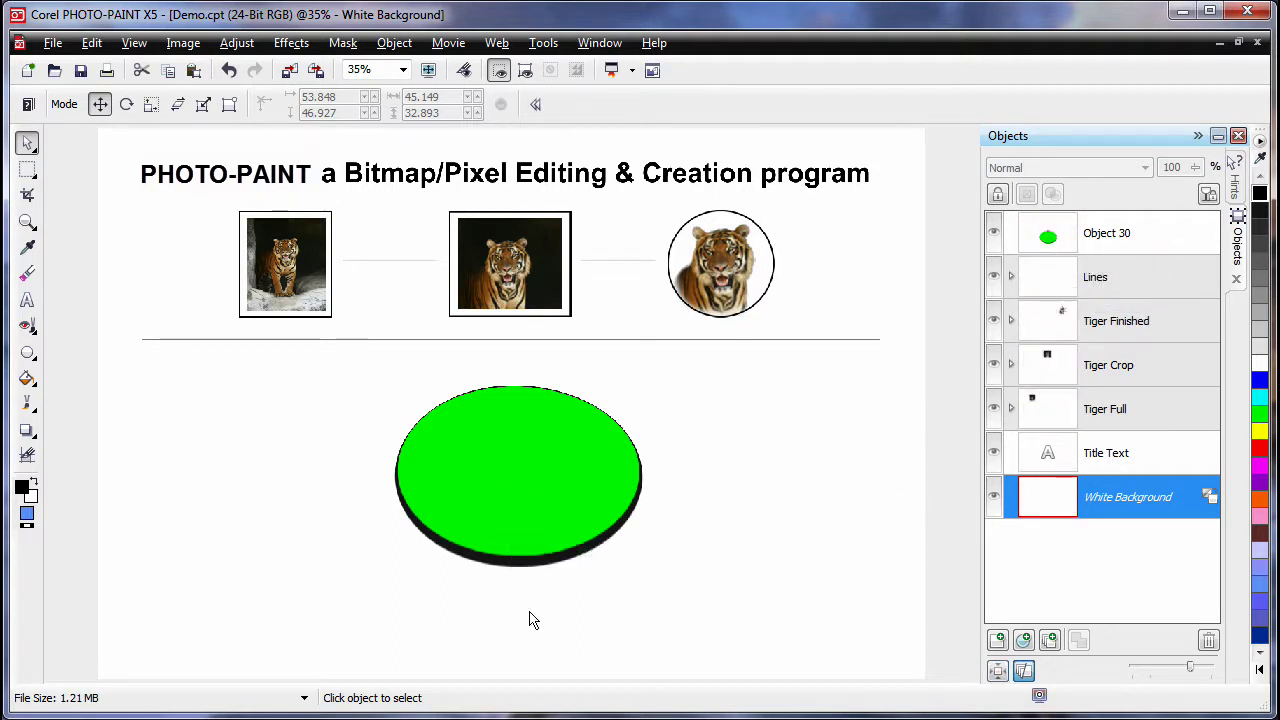
pyautogui.click(997, 672)
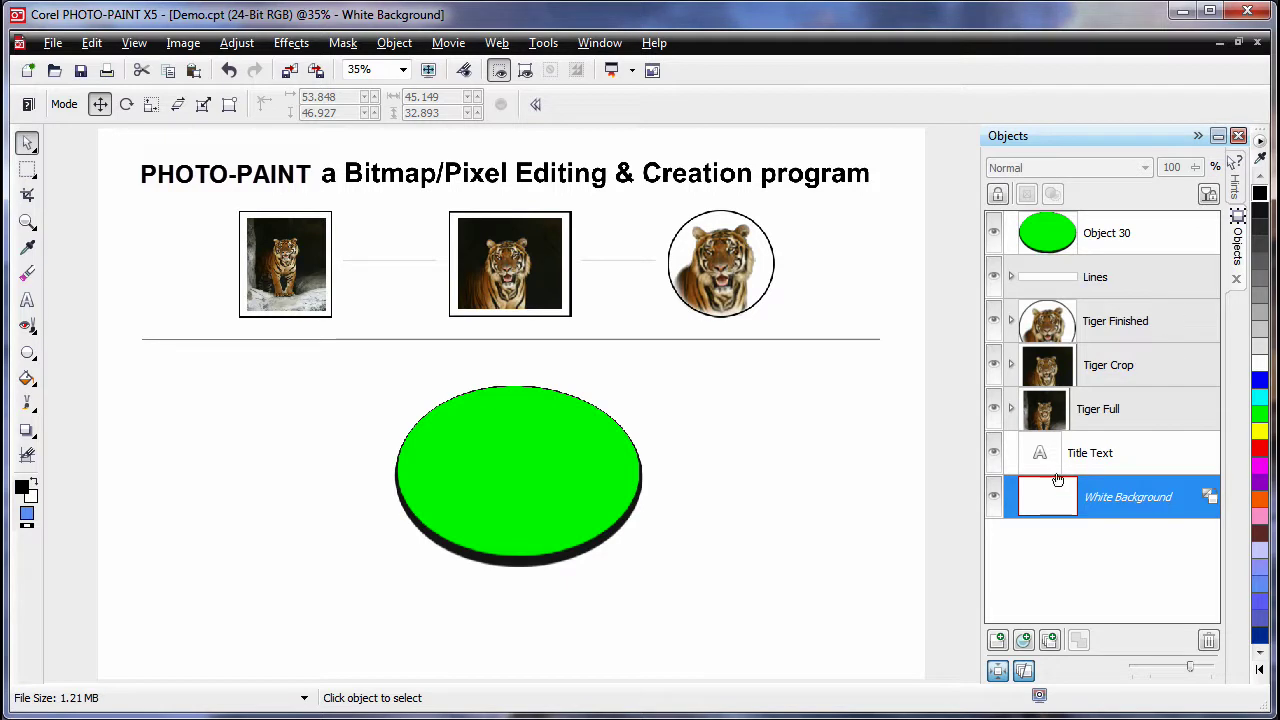
pyautogui.click(28, 353)
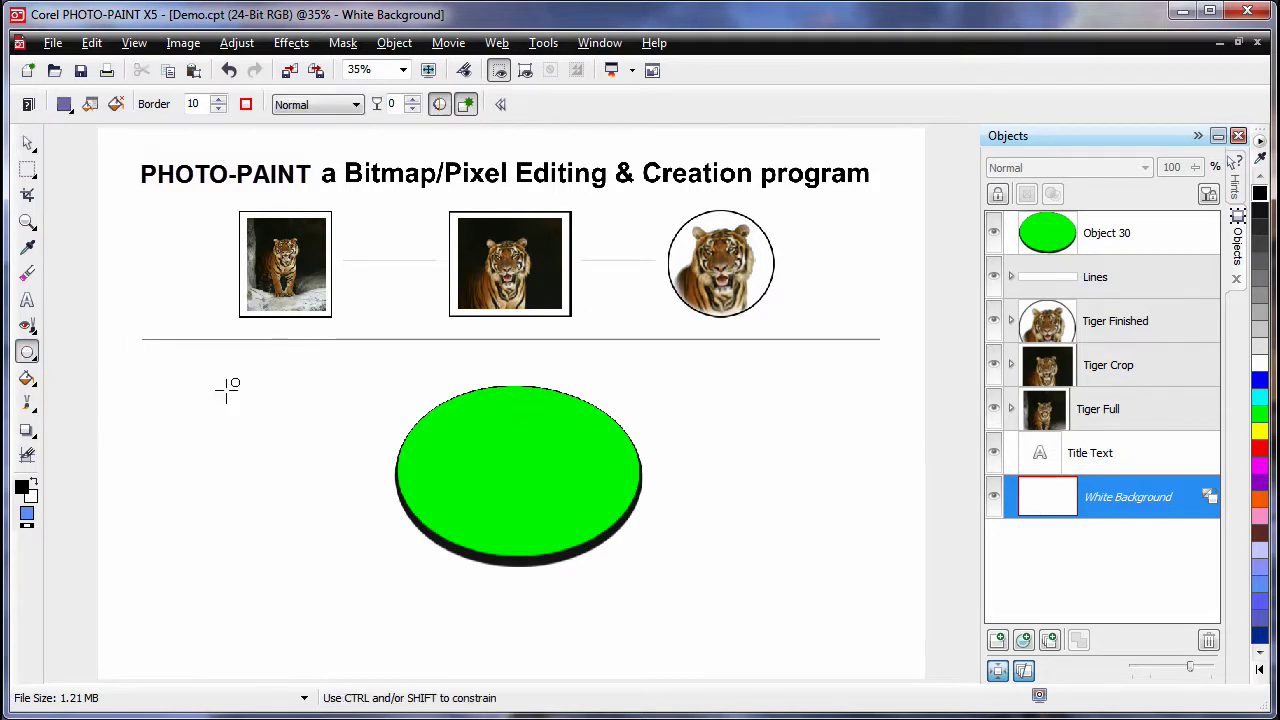
pyautogui.moveTo(367, 475); pyautogui.dragTo(366, 506)
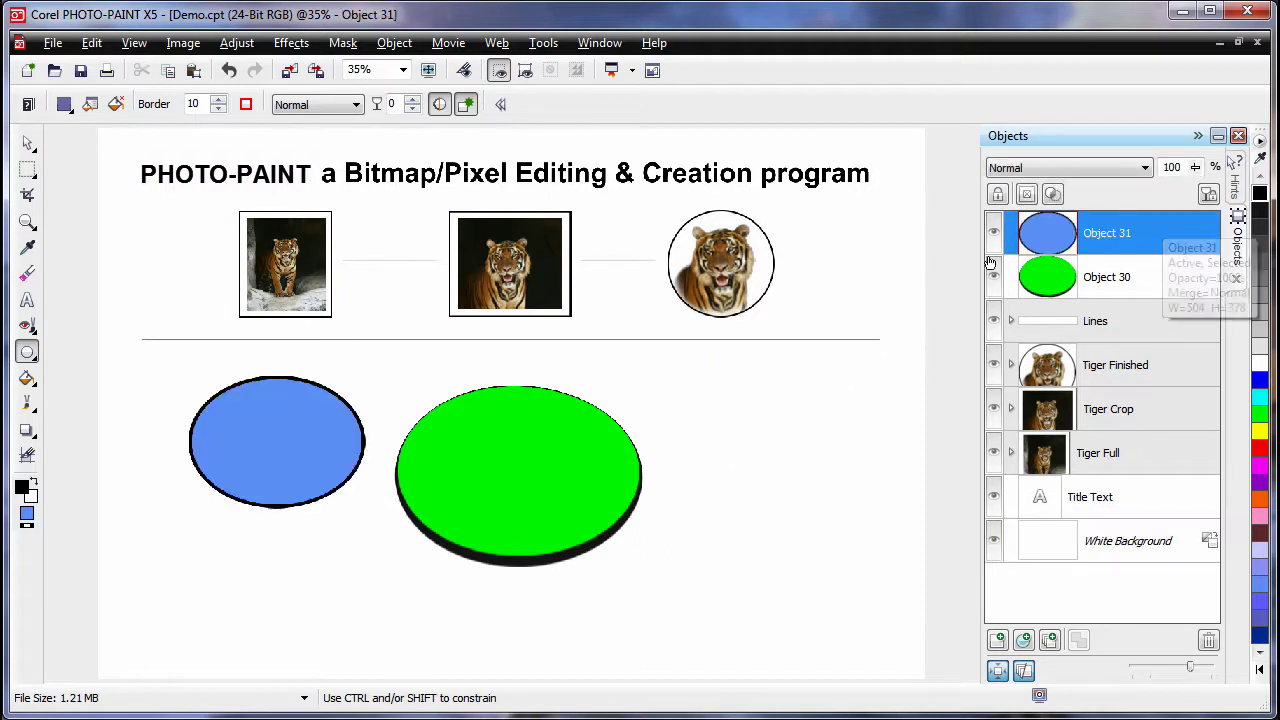
pyautogui.click(27, 143)
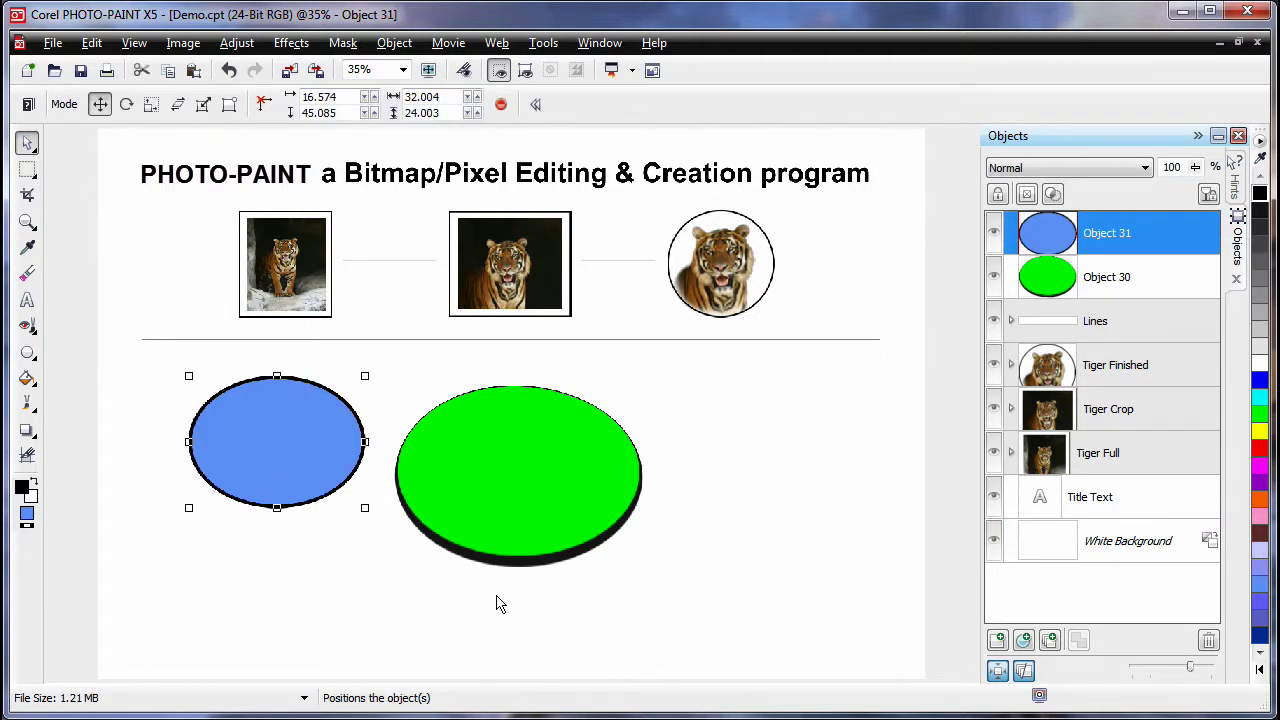
pyautogui.press('Delete')
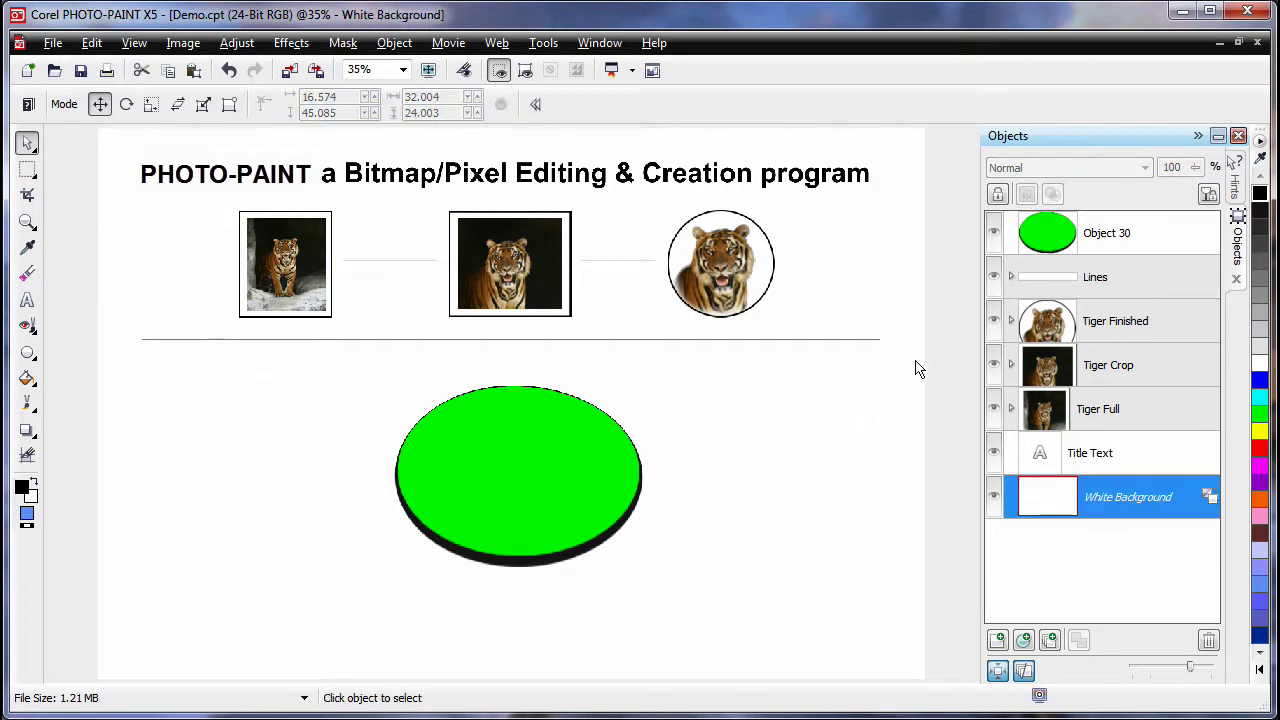
# - Move Object 30 below Title Text, just above White Background, and nudge the green ellipse slightly lower
pyautogui.moveTo(1092, 234); pyautogui.dragTo(1118, 472)
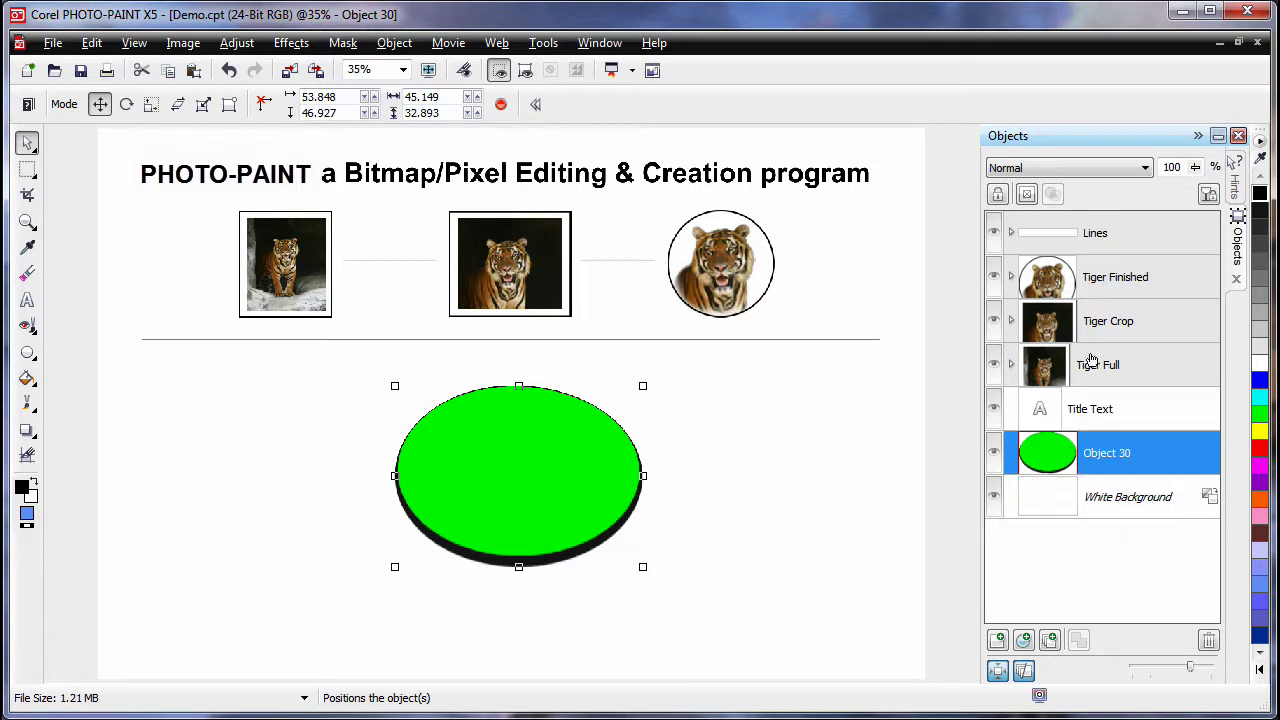
pyautogui.moveTo(563, 490)
pyautogui.mouseDown()
pyautogui.moveTo(580, 349)
pyautogui.moveTo(522, 240)
pyautogui.moveTo(350, 261)
pyautogui.moveTo(396, 204)
pyautogui.moveTo(500, 180)
pyautogui.moveTo(746, 302)
pyautogui.moveTo(563, 491)
pyautogui.mouseUp()
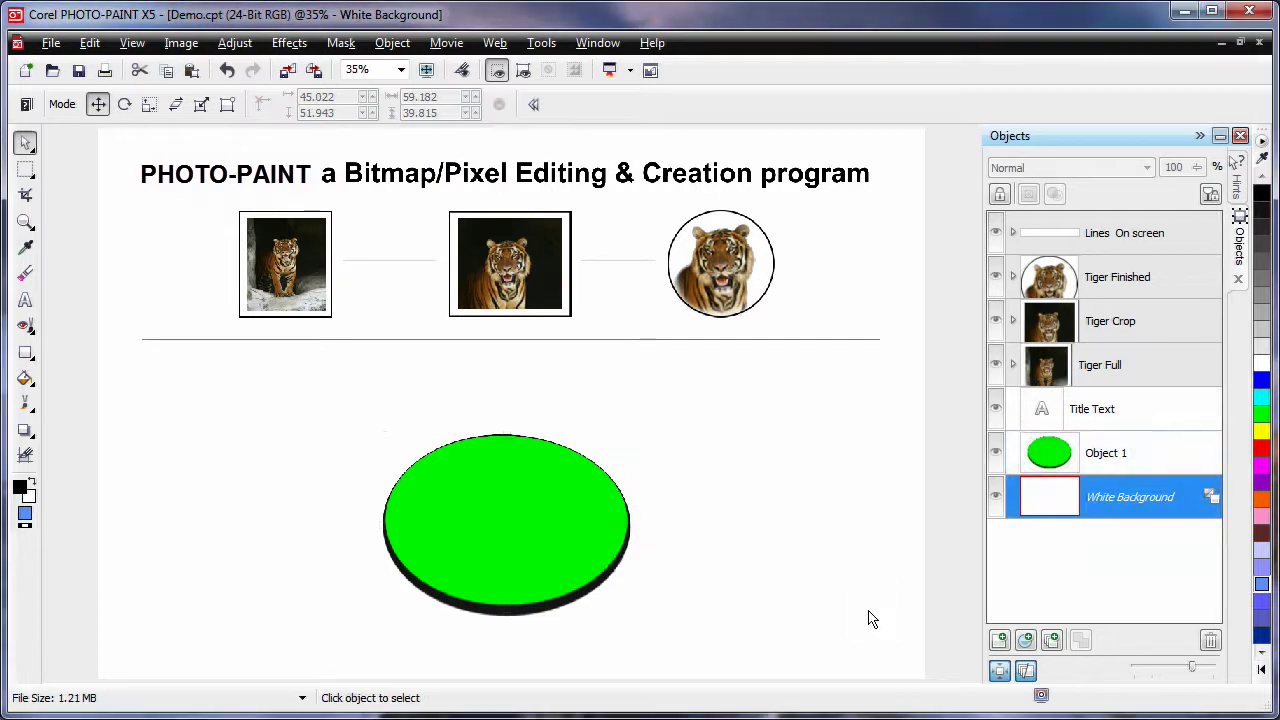